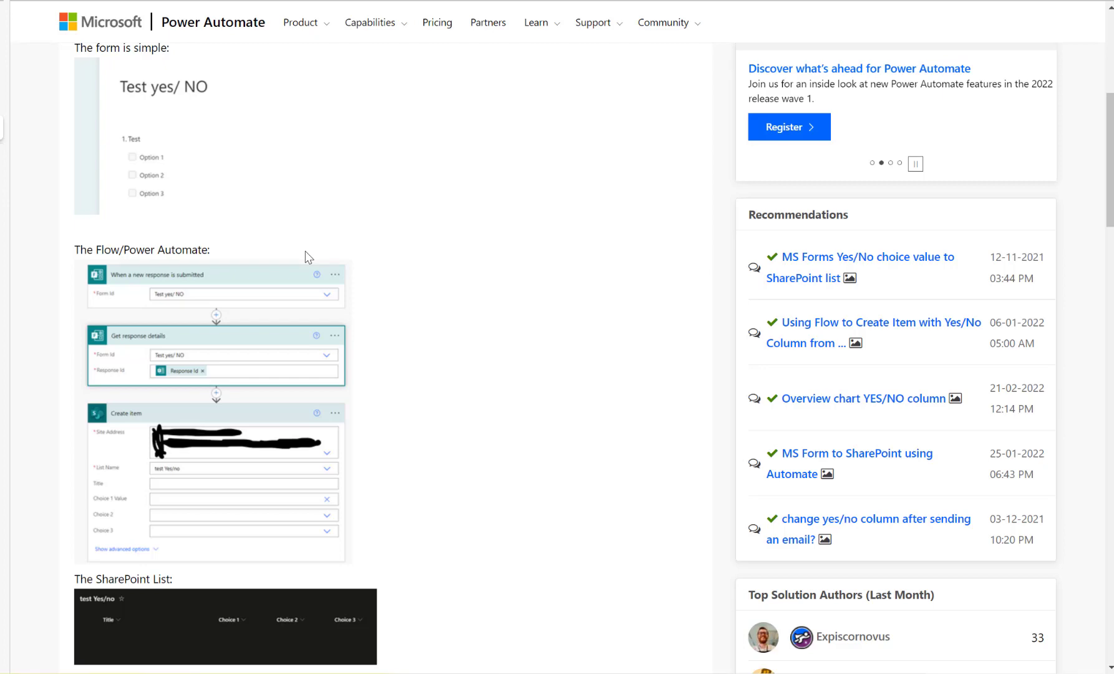
Switch from the forum post to the Sports Survey 2022 form and leave its response preview
scroll(312, 258, "up", 7)
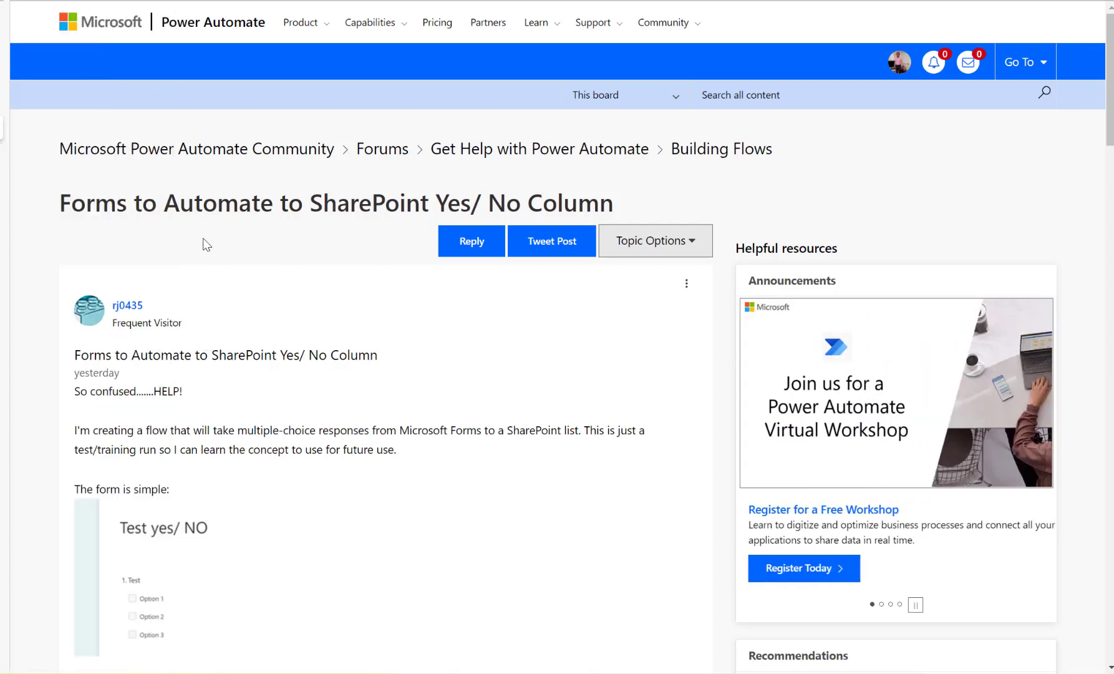
left_click(25, 78)
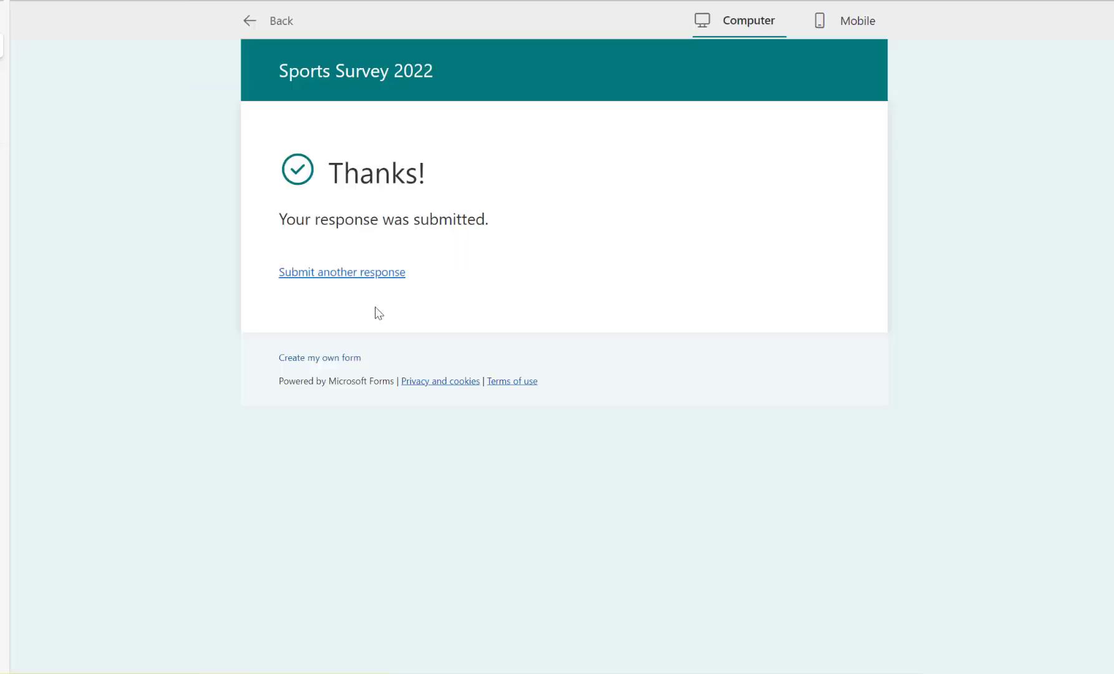
left_click(244, 25)
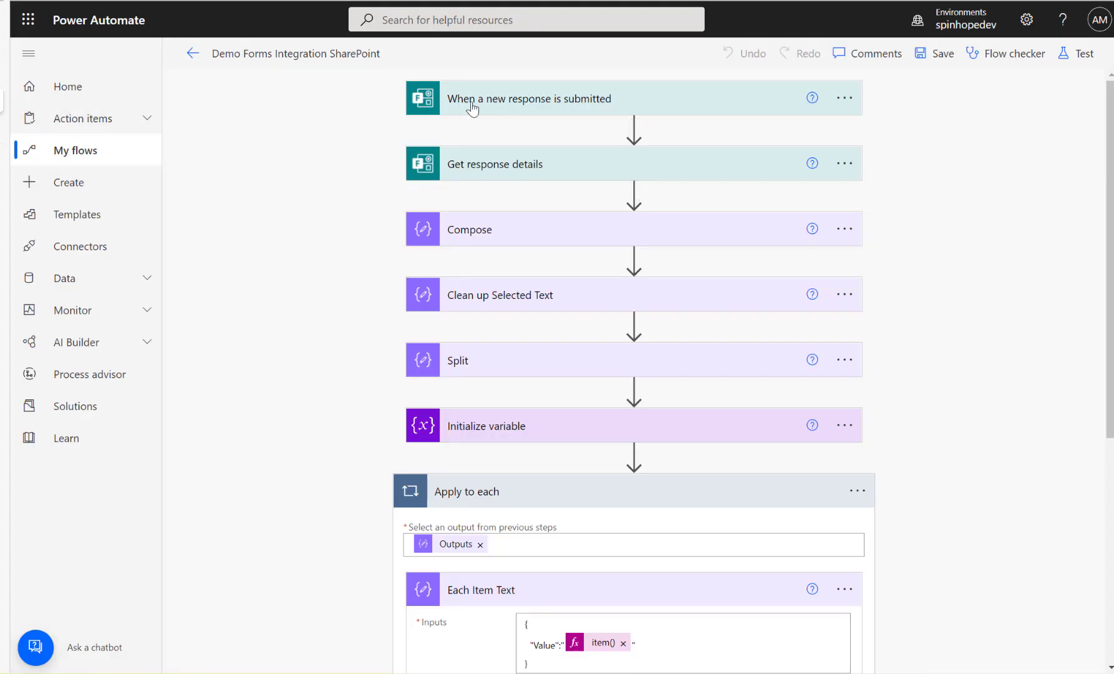
Expand the When a new response is submitted trigger plus the Get response details and Compose actions to examine their inputs
left_click(496, 106)
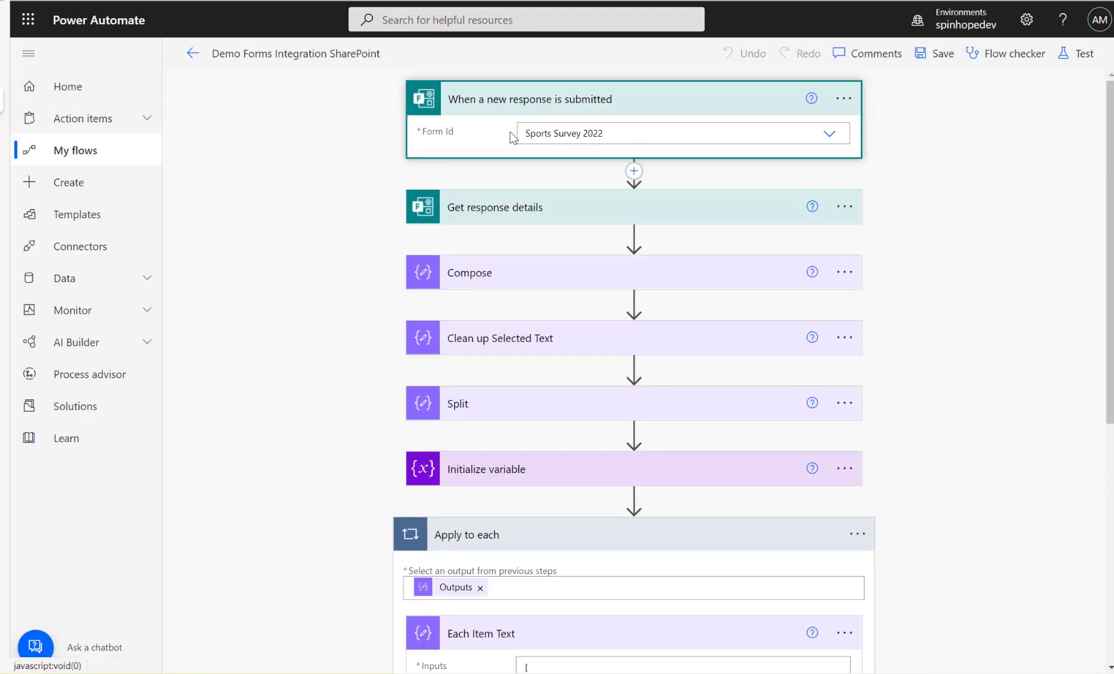
left_click(531, 101)
left_click(501, 175)
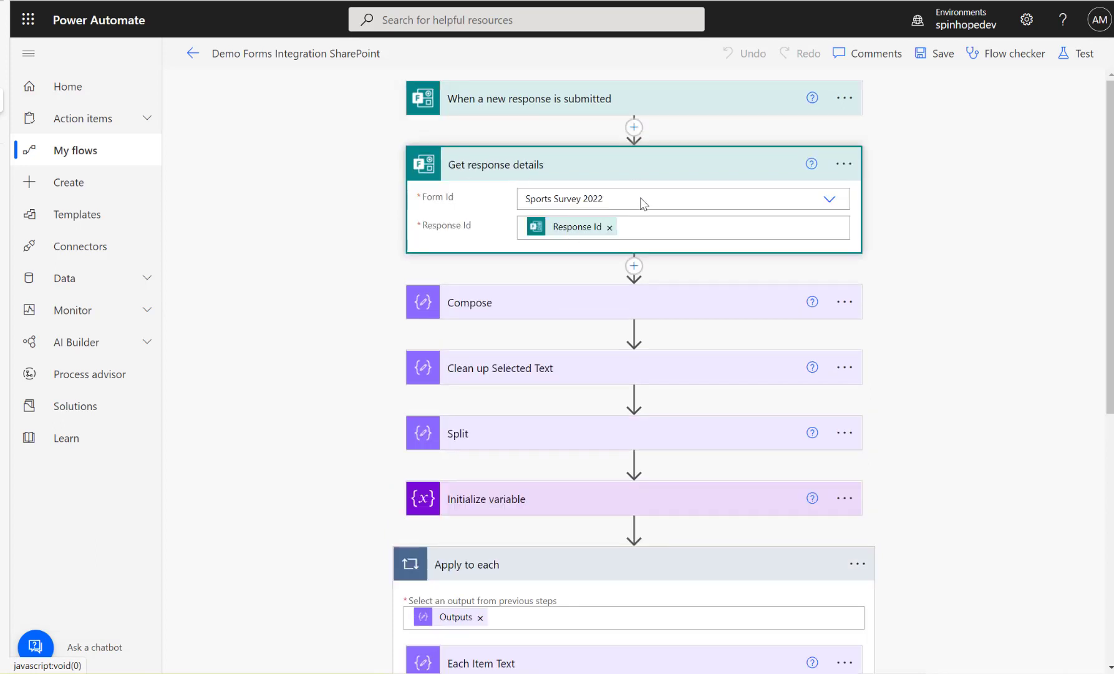
left_click(550, 105)
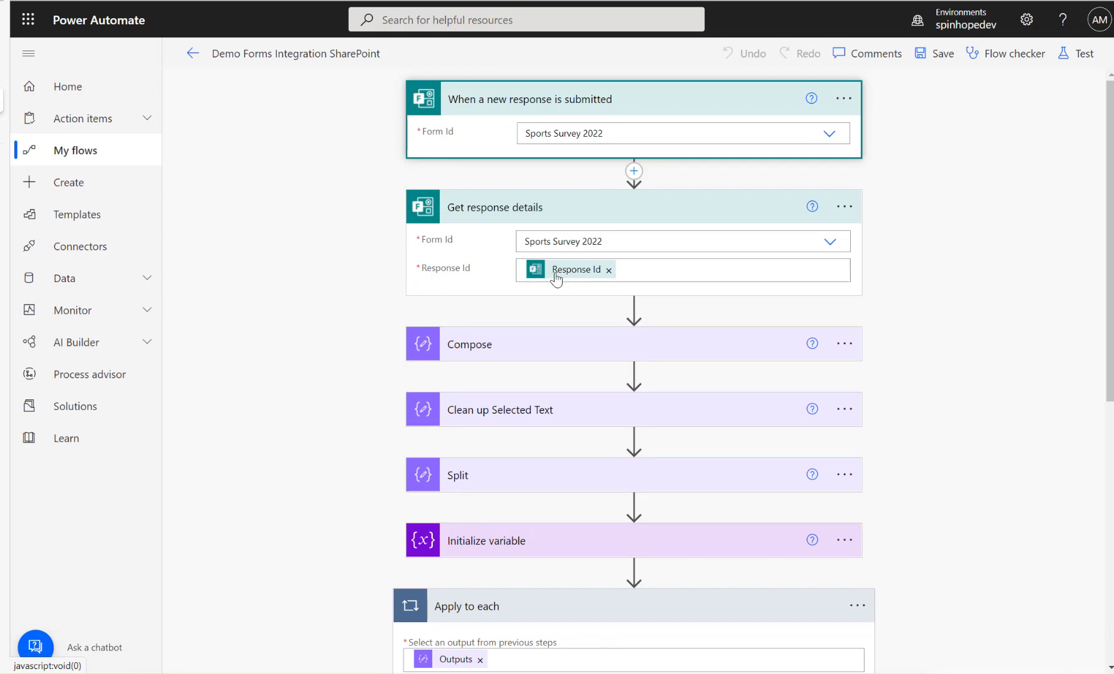
left_click(545, 359)
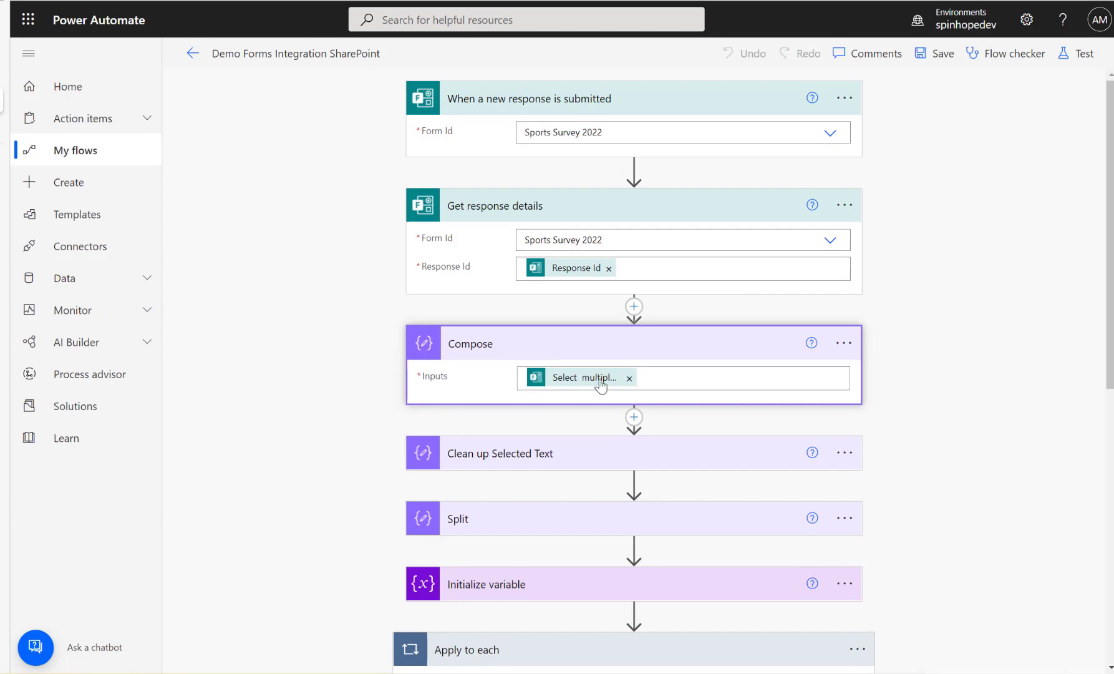
mouse_move(601, 385)
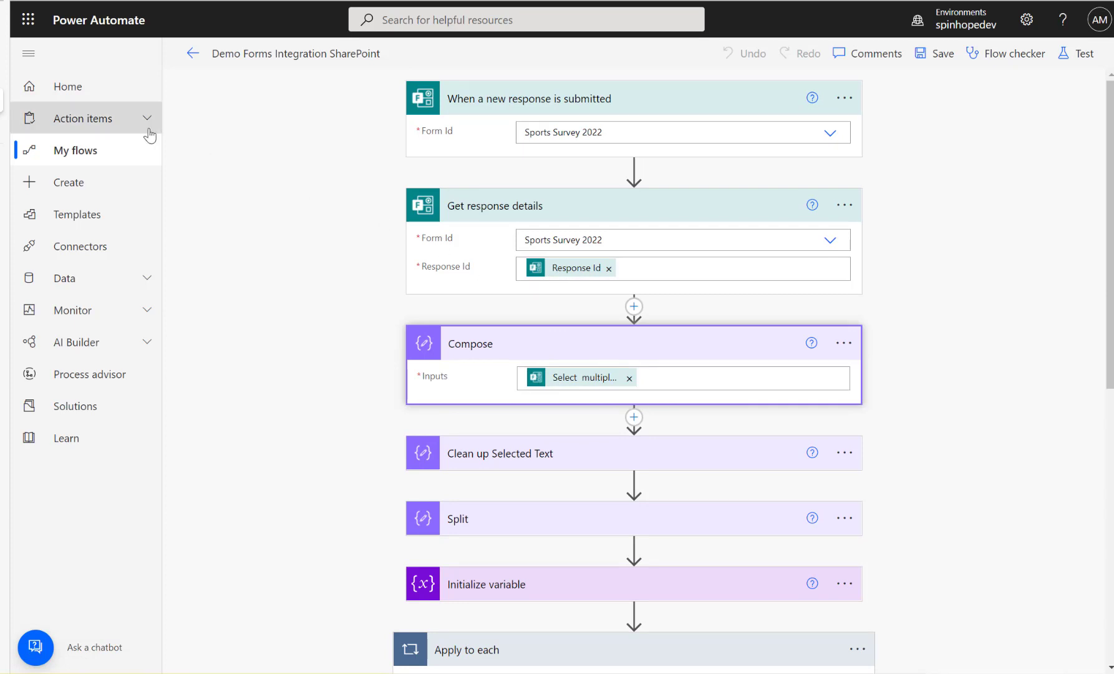
Switch to the SharePoint list ListB and delete the items hghggg and Demo Test
key("ctrl+Tab")
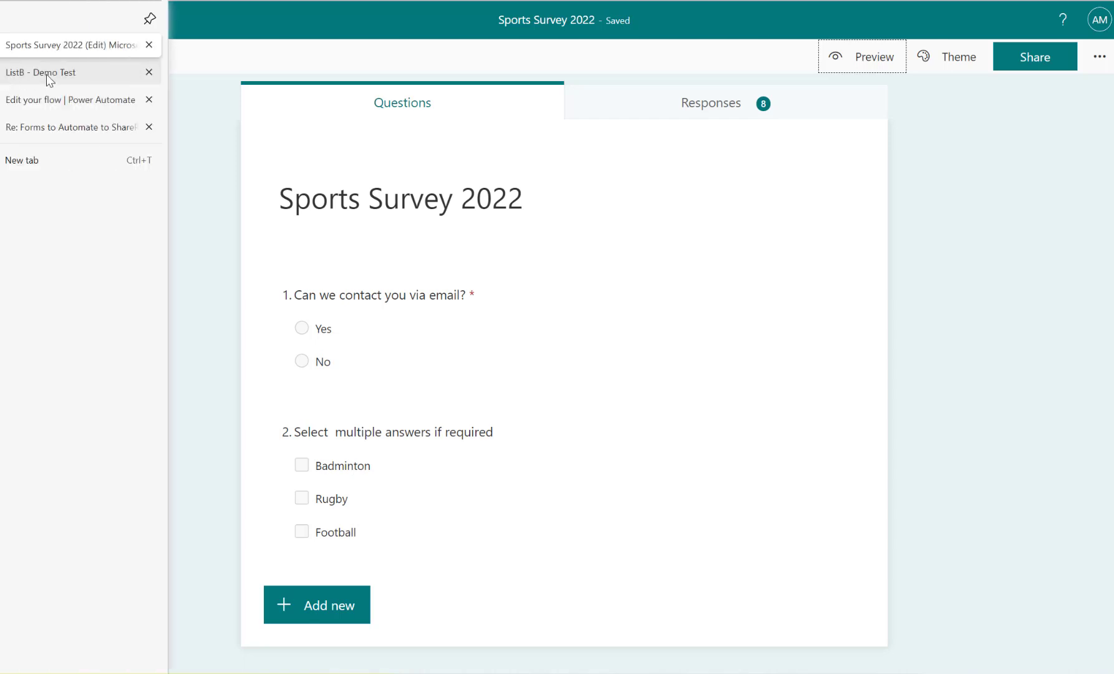
left_click(46, 74)
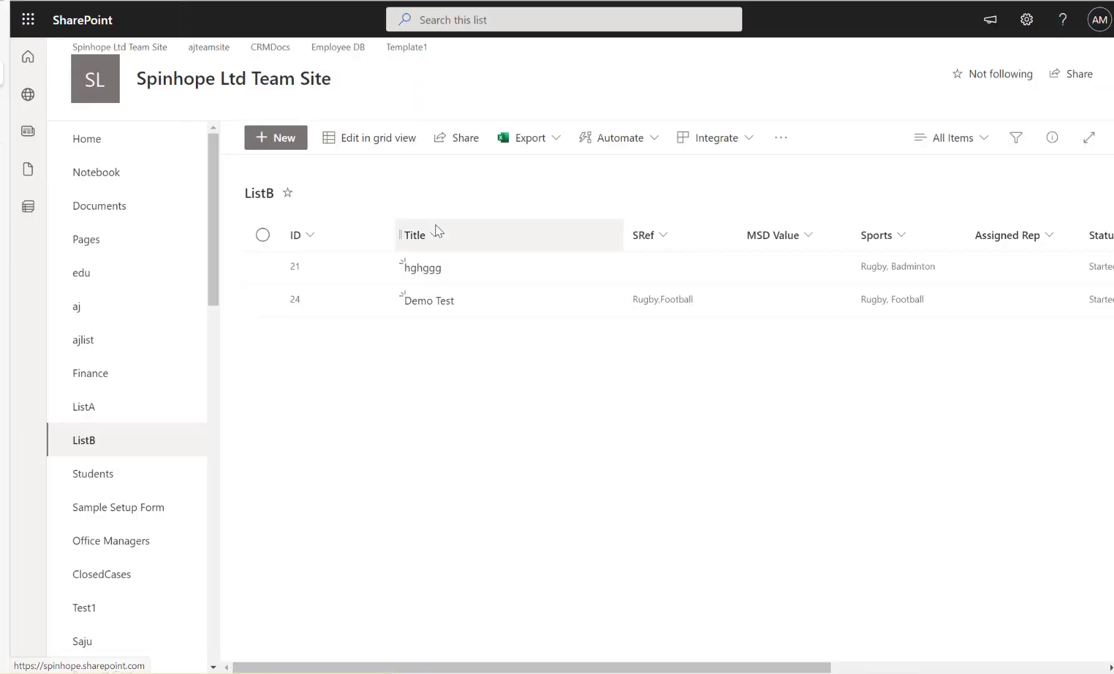
left_click(263, 267)
left_click(263, 300)
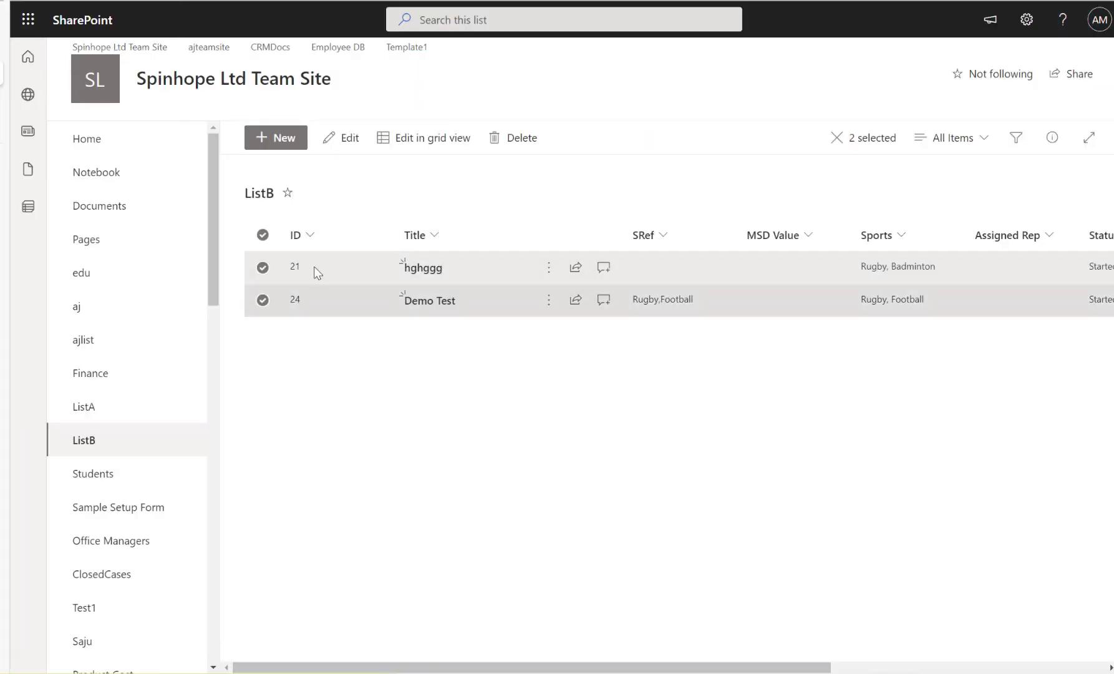
left_click(522, 138)
left_click(583, 377)
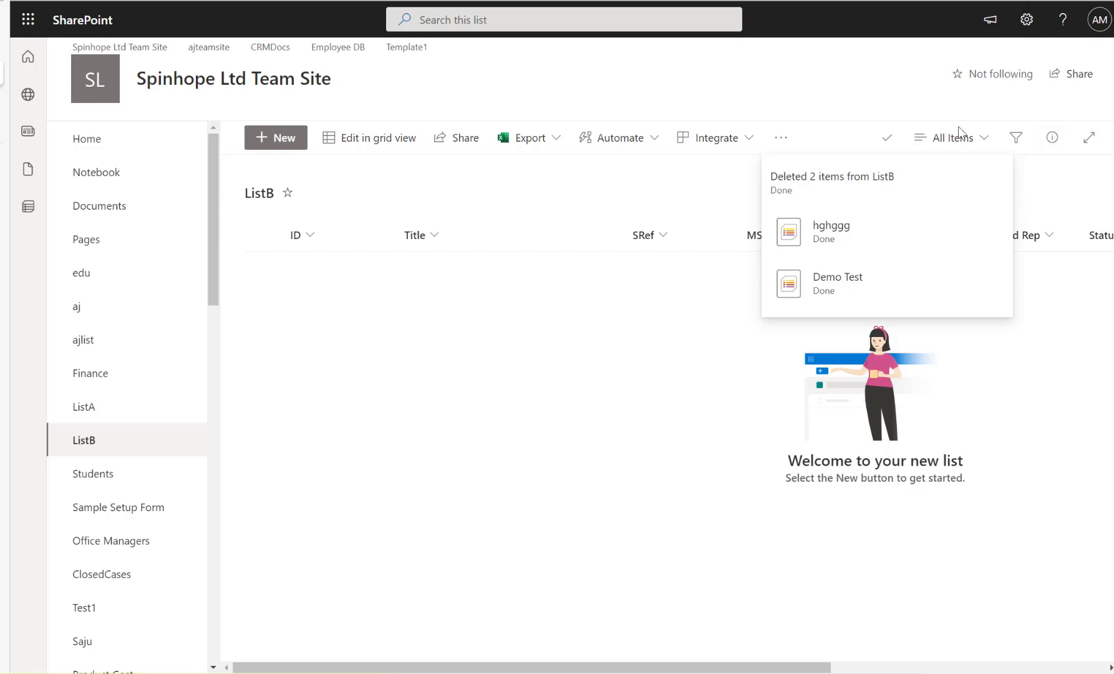
Open the ListB settings, examine the Sports column's choices and display options, and return to the list
left_click(1026, 19)
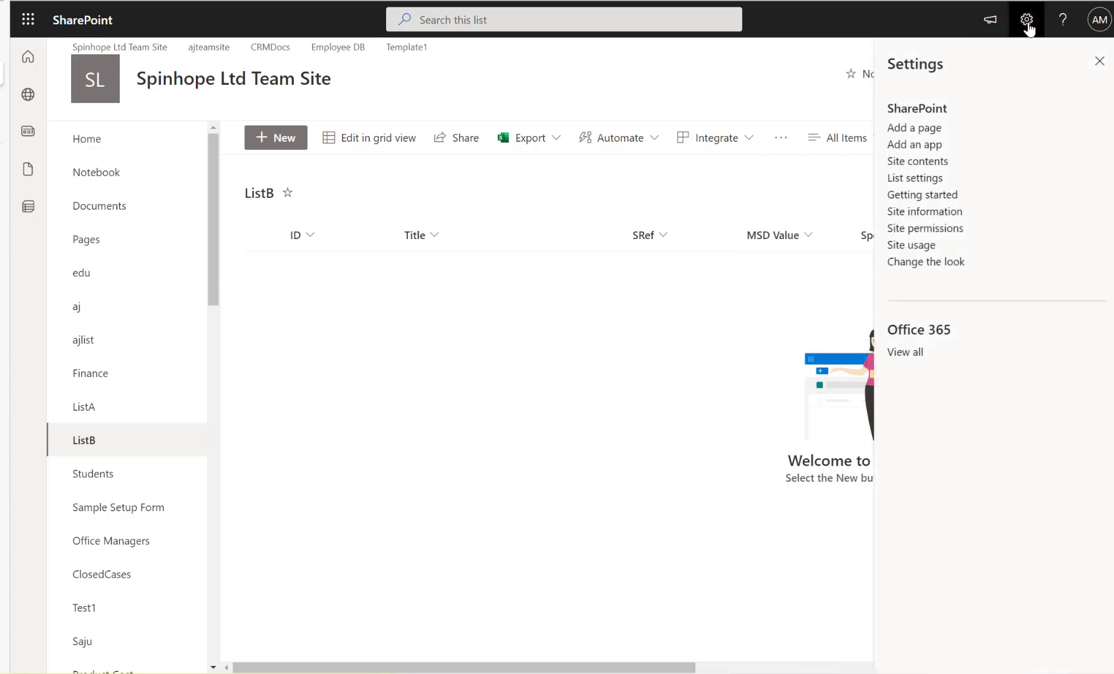
left_click(914, 177)
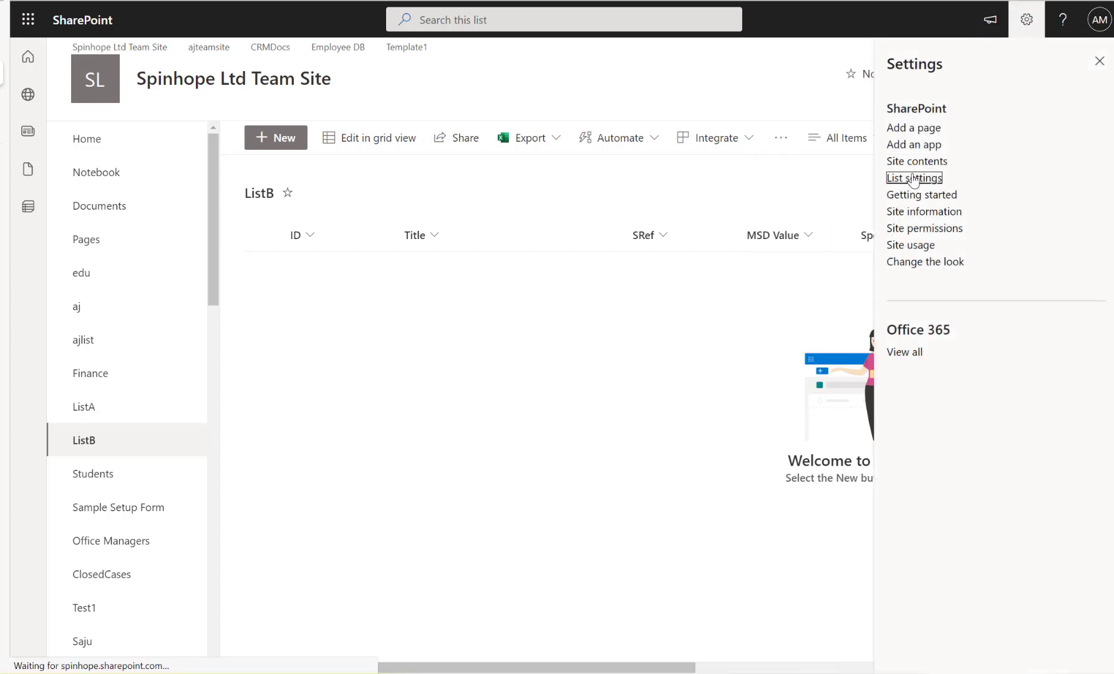
scroll(374, 412, "down", 3)
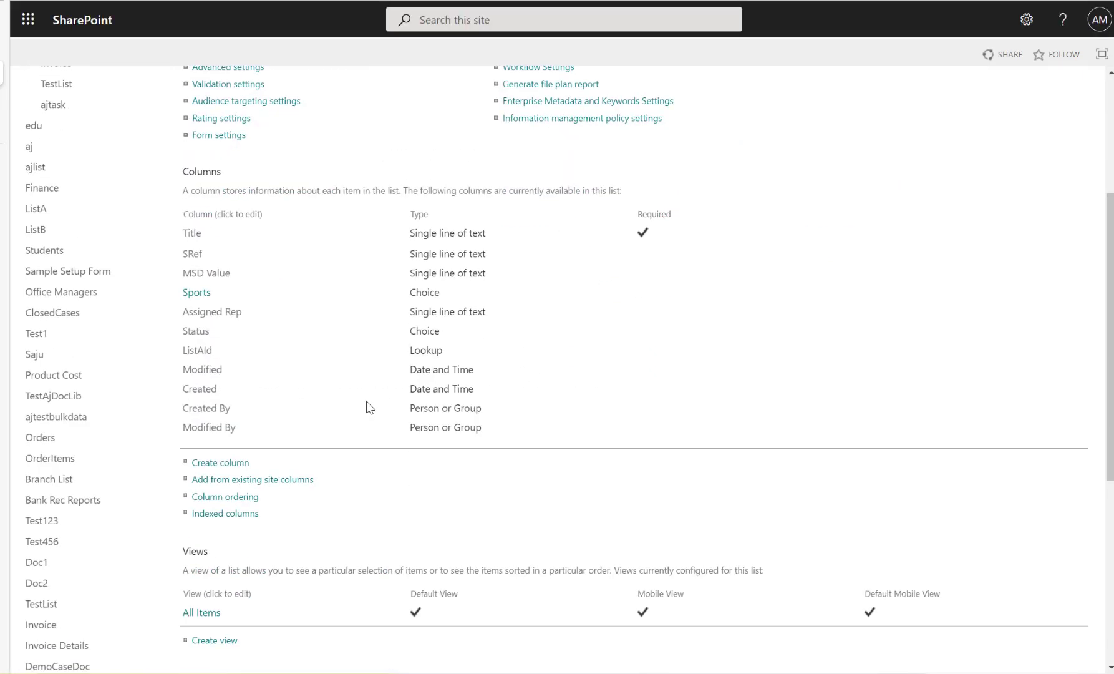
left_click(200, 295)
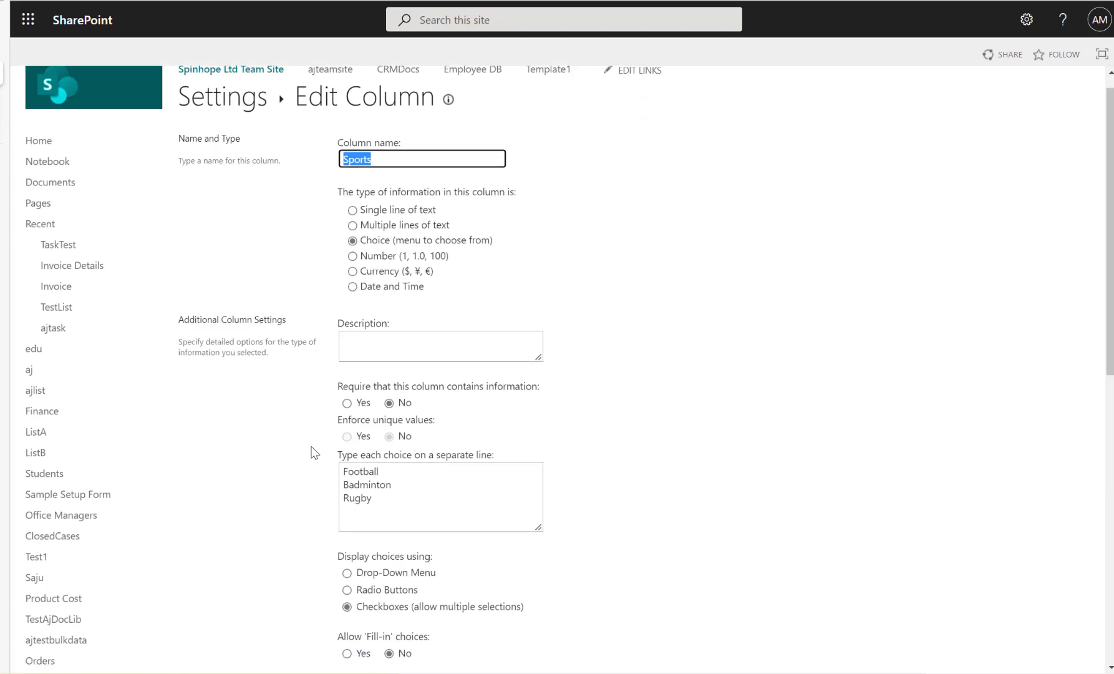
scroll(315, 453, "down", 3)
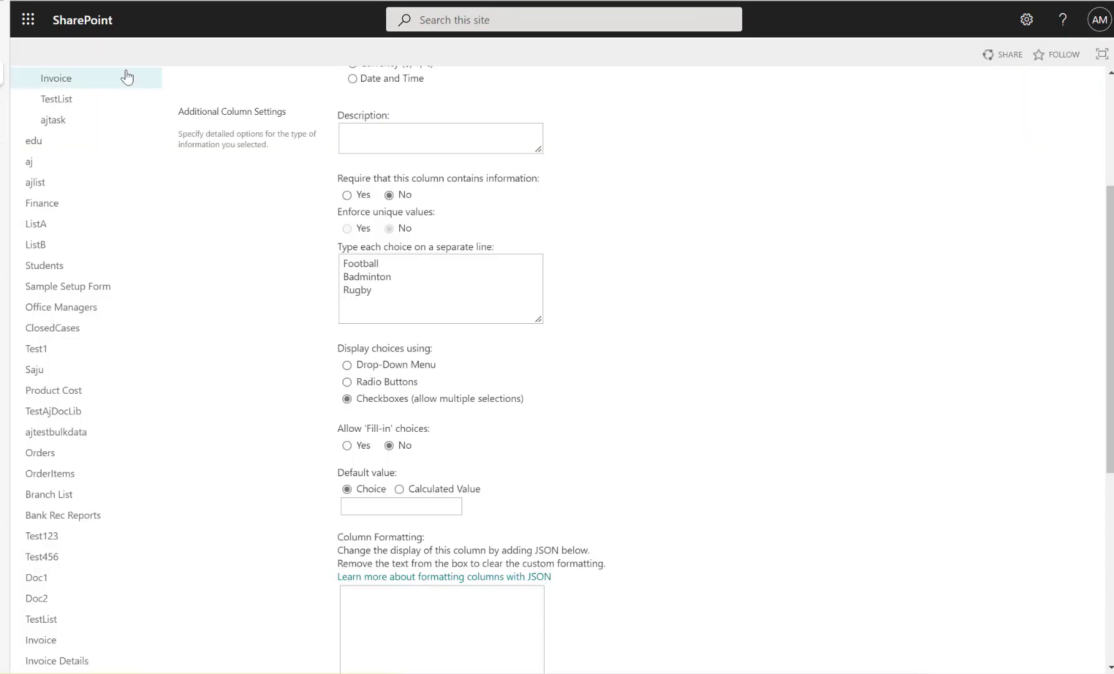
scroll(244, 200, "up", 4)
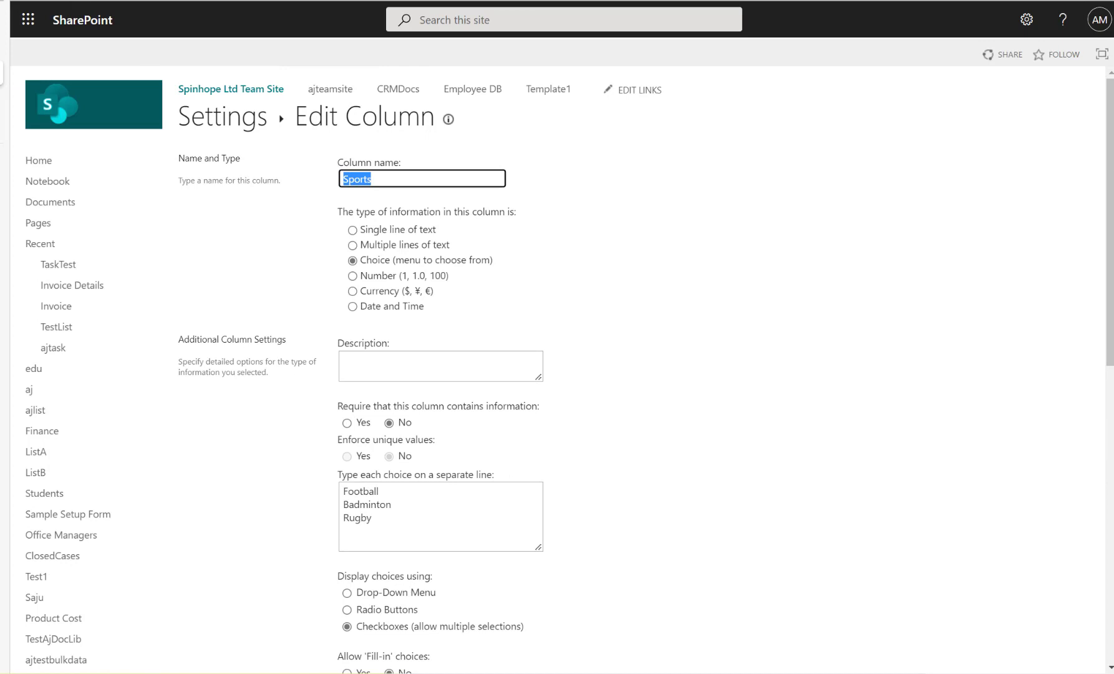
key("Return")
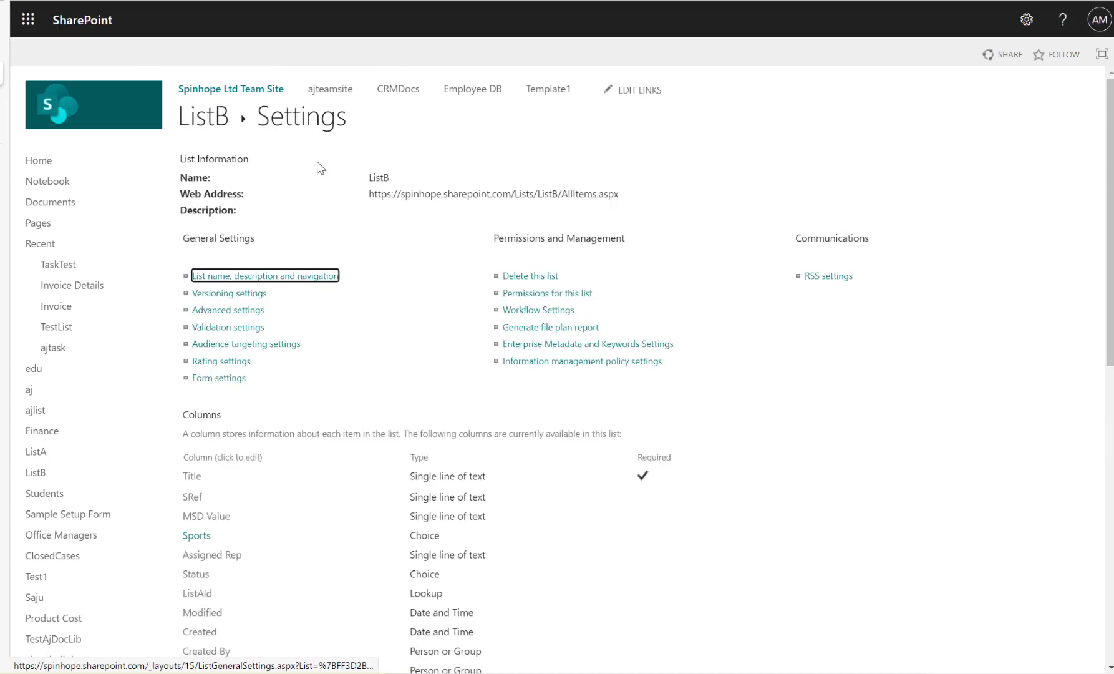
left_click(206, 127)
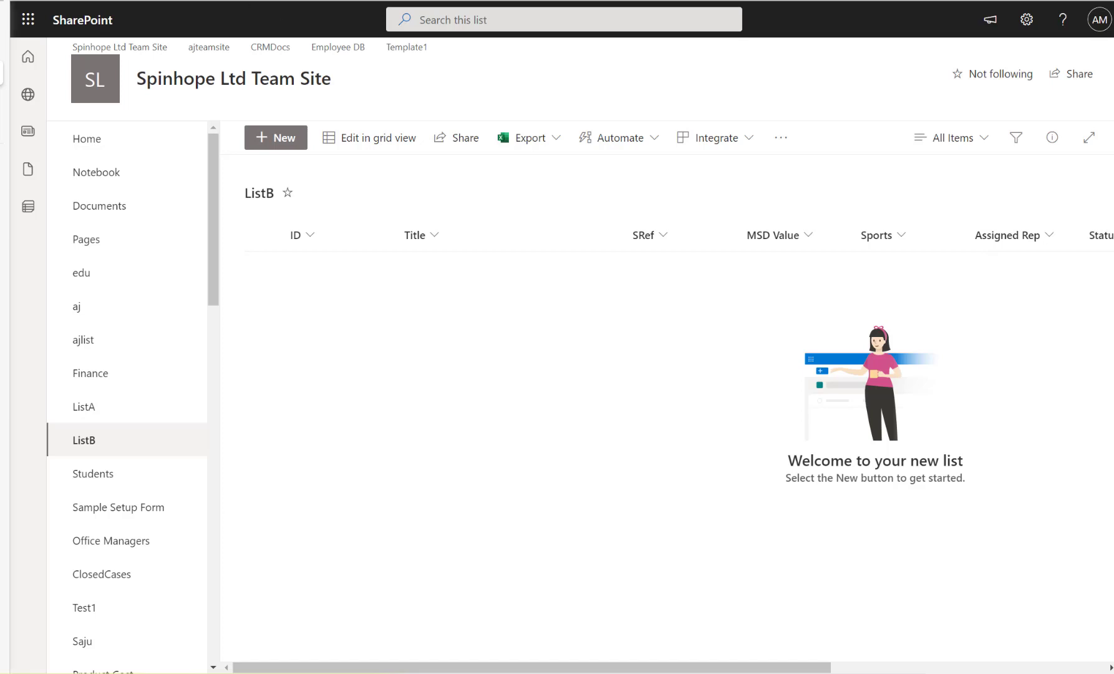
Switch back to the Power Automate flow and expand the Clean up Selected Text action to examine its replace expression
left_click(75, 99)
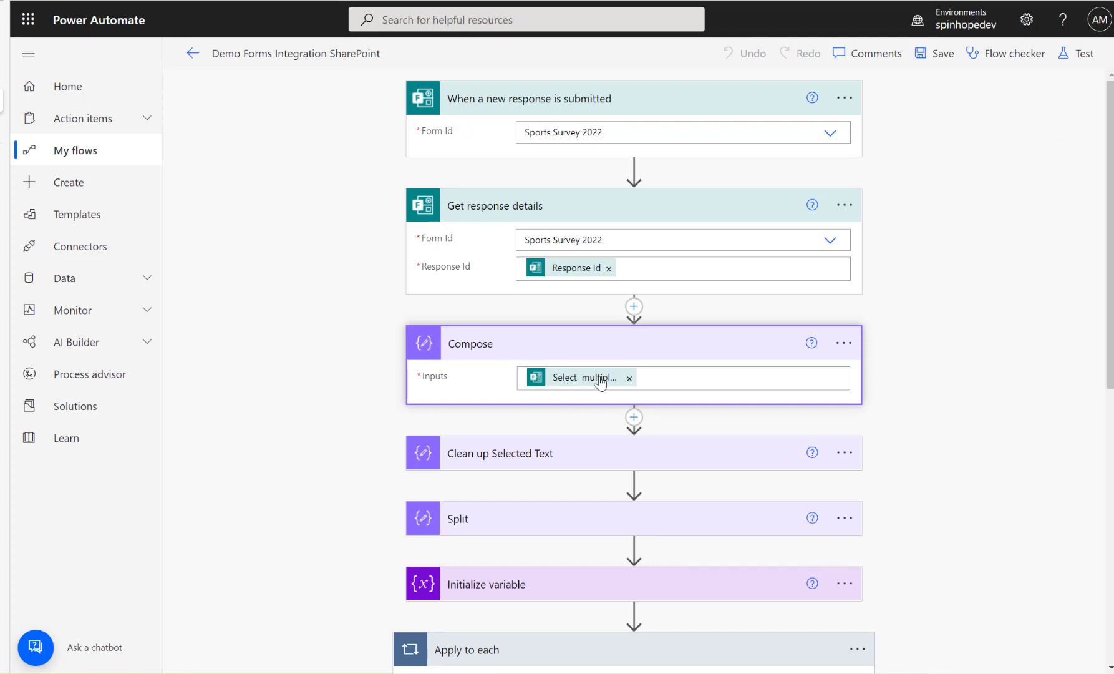
left_click(524, 467)
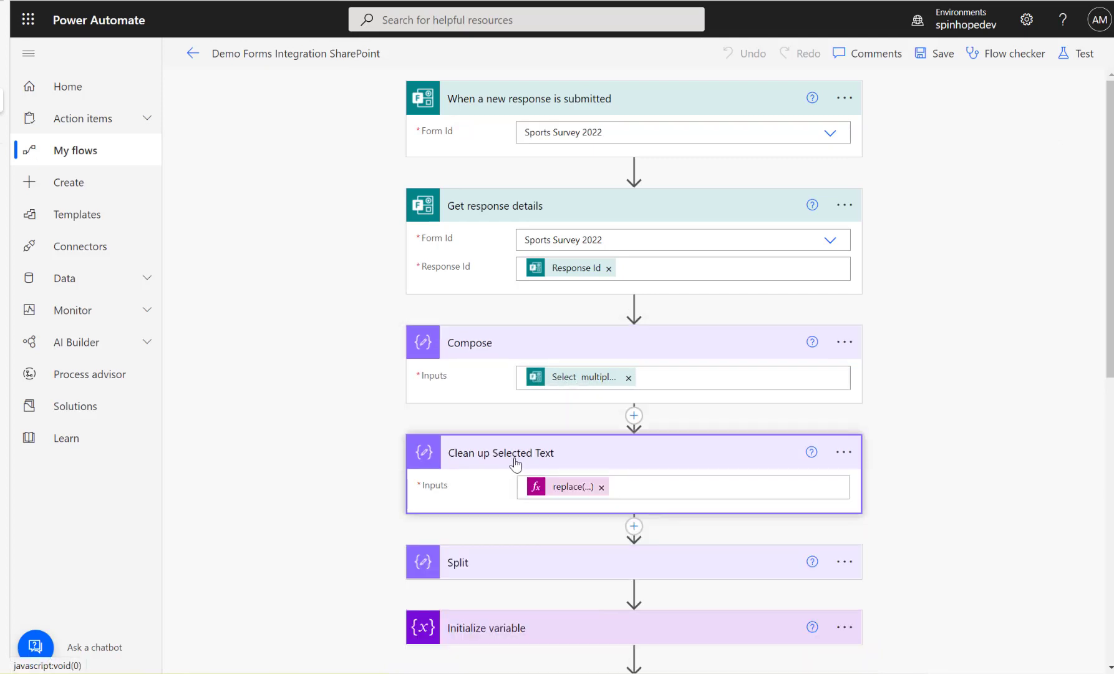
scroll(339, 437, "down", 4)
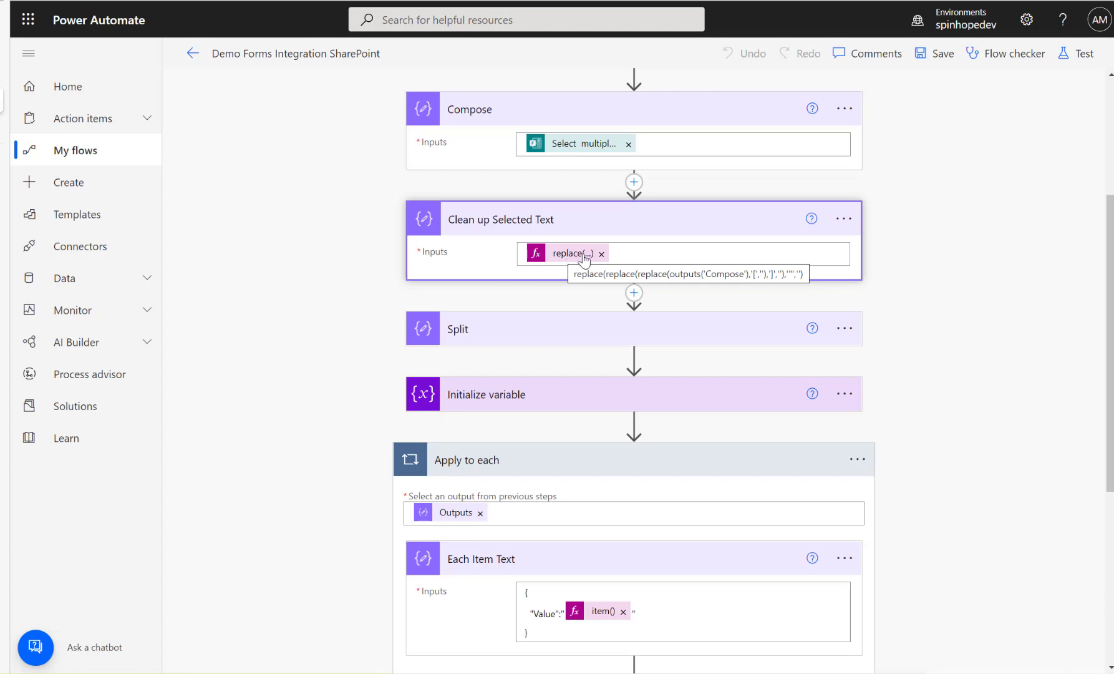
Open Notepad and write a sample array that starts with a square bracket and holds the quoted values "Badminton","Rugby"
key("super+r")
type("no")
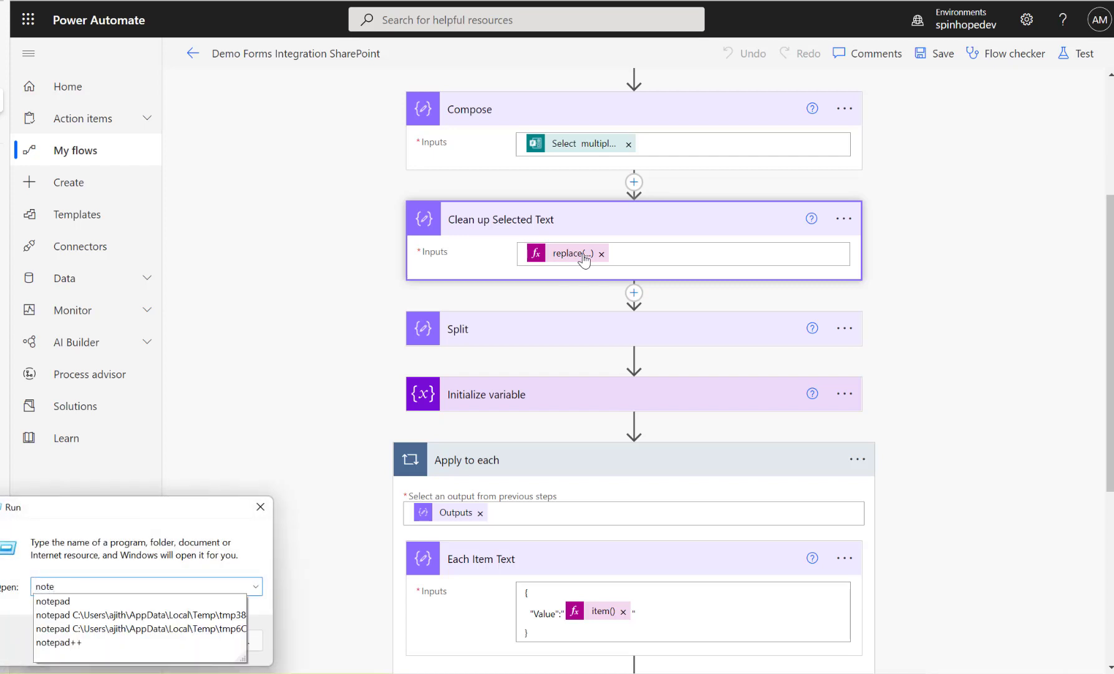
type("tepad")
key("Return")
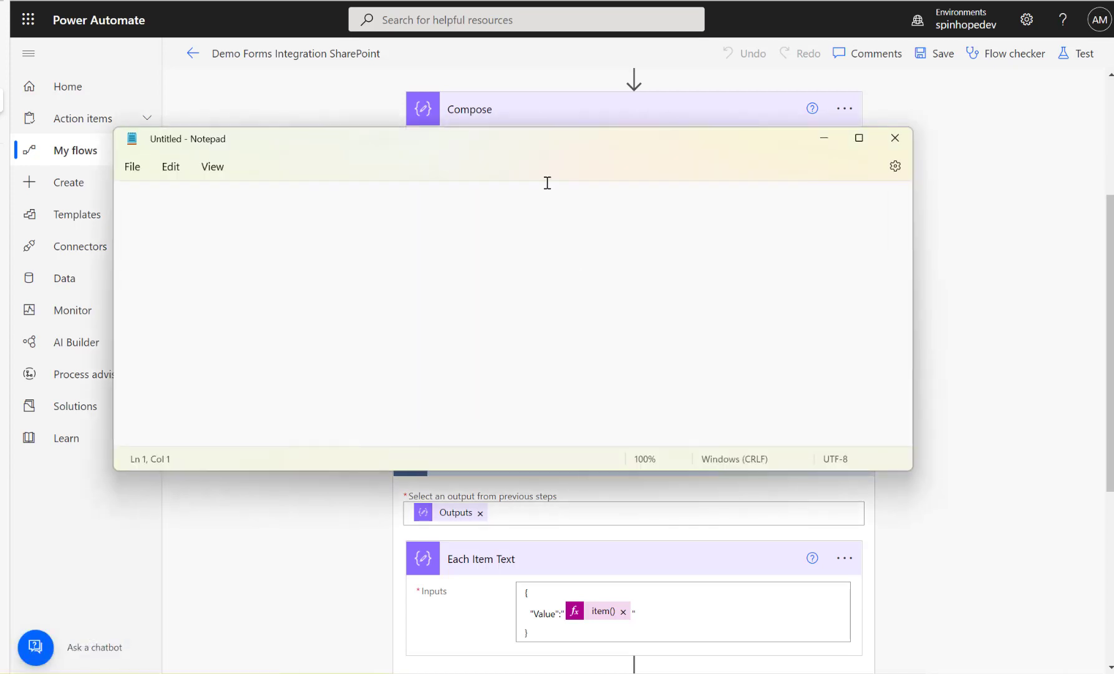
type("[\"Badminto")
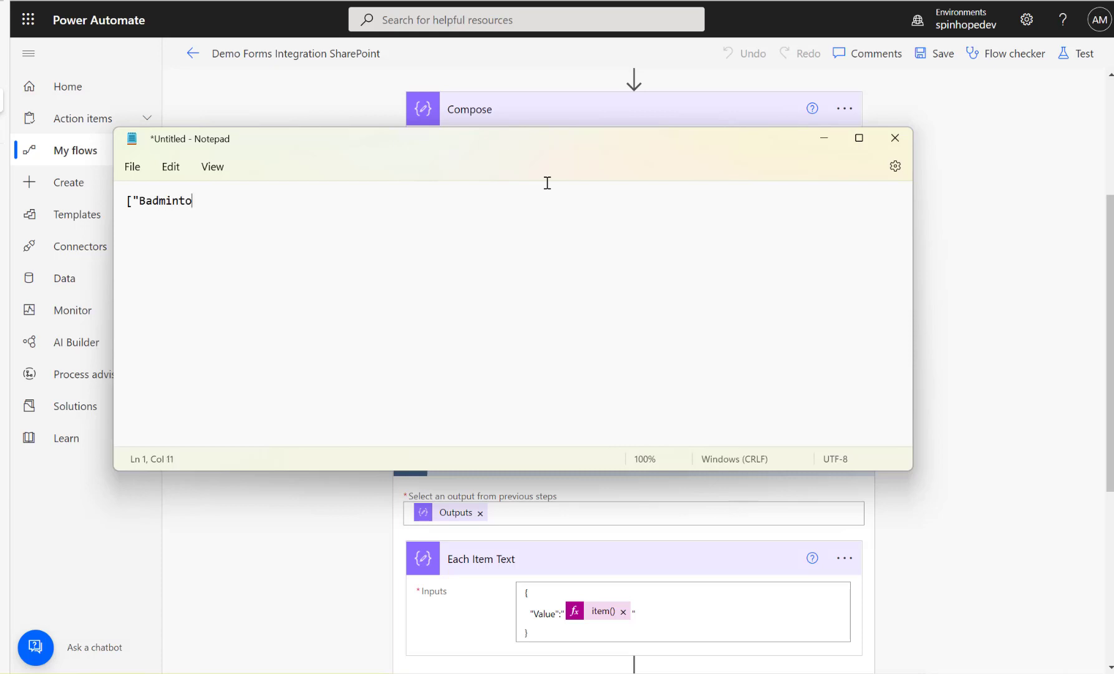
type("n\",\"Rub")
type("g")
key("BackSpace")
key("BackSpace")
type("gby\"")
Remove the brackets and quotation marks from the sample array, leaving Badminton,Rugby
key("BackSpace")
key("BackSpace")
key("BackSpace")
key("BackSpace")
key("BackSpace")
key("BackSpace")
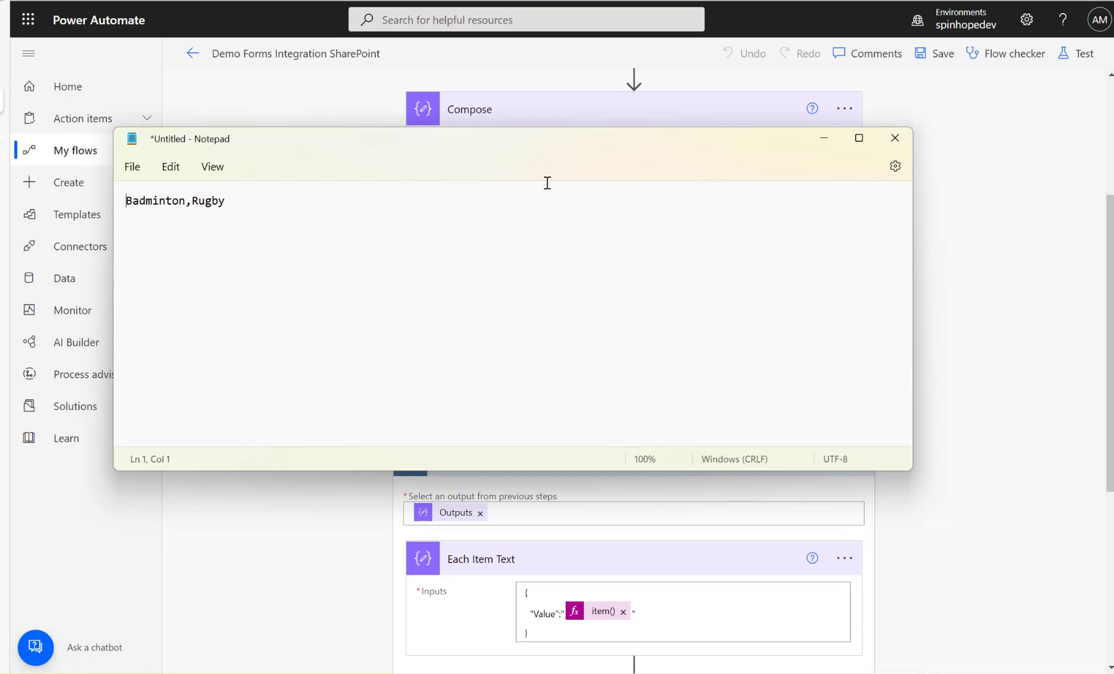
Copy the nested replace expression from the Clean up Selected Text action and paste it over the sample text in Notepad
key("ctrl+a")
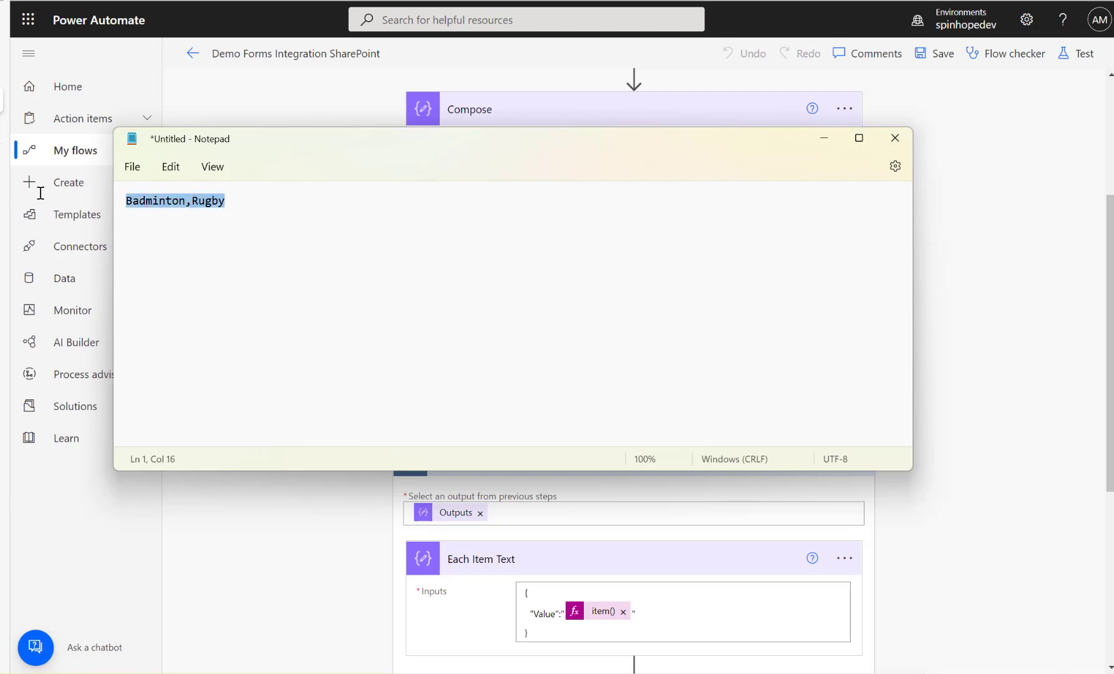
key("alt+Tab")
left_click(567, 254)
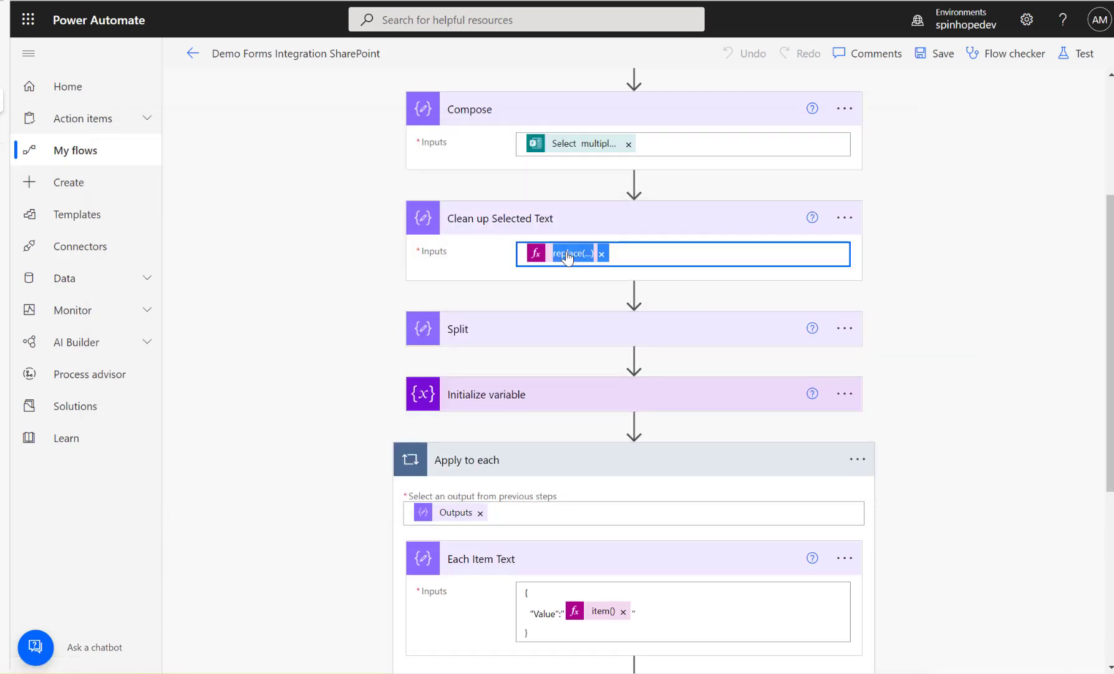
key("ctrl+a")
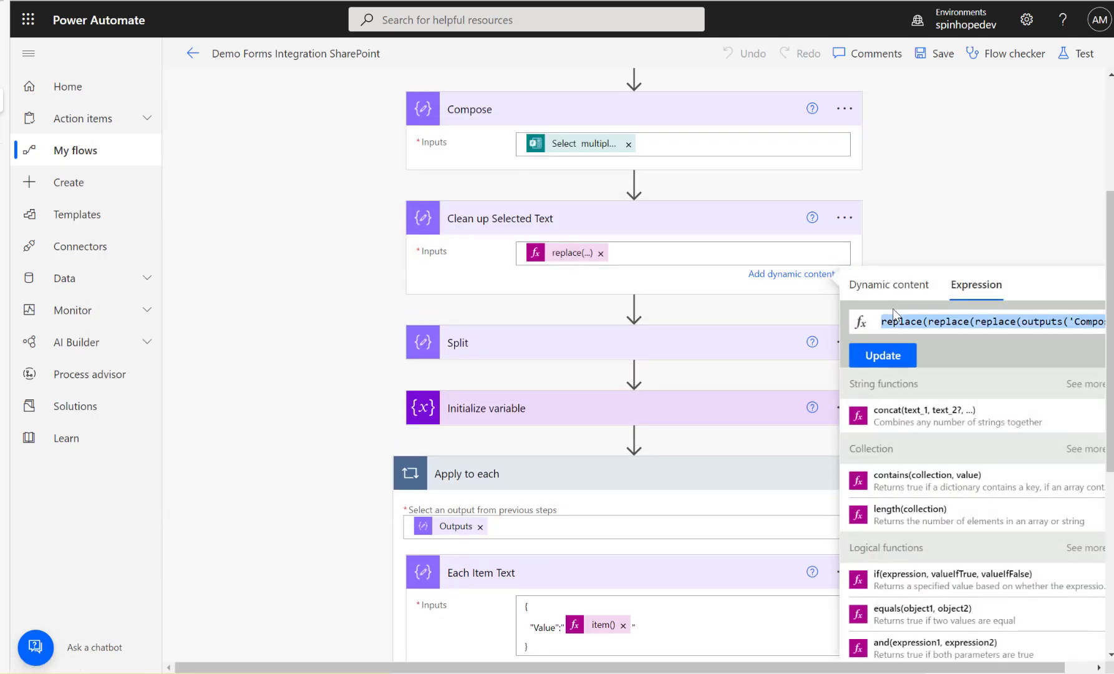
key("alt+Tab")
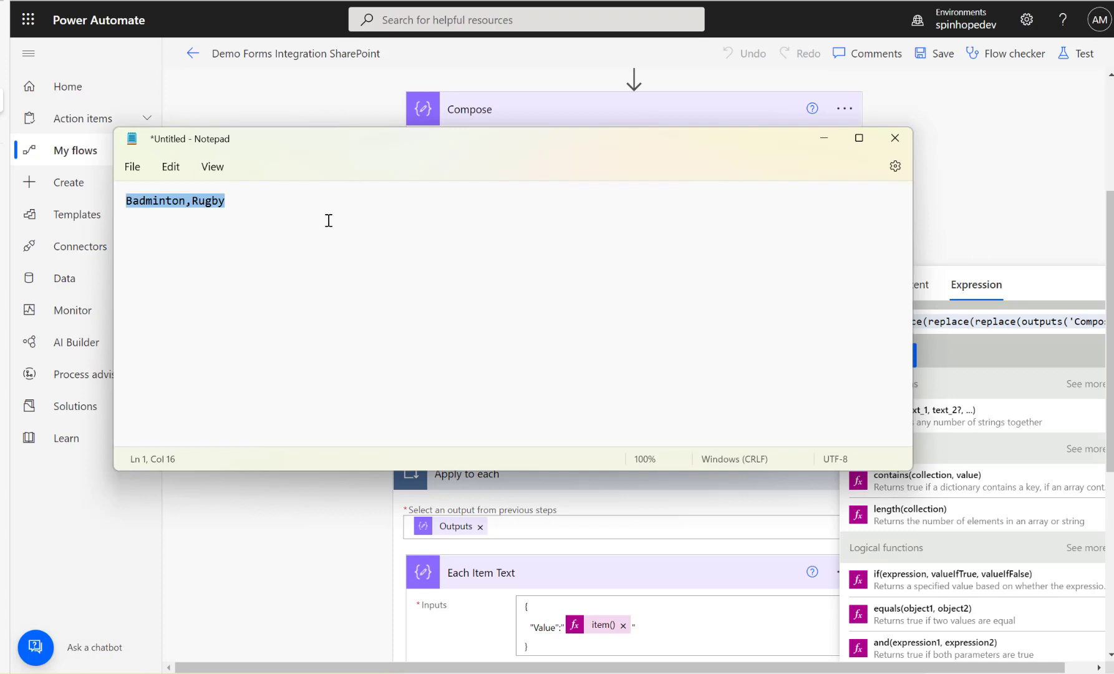
left_click(305, 207)
key("ctrl+a")
left_click(943, 324)
key("ctrl+a")
key("ctrl+c")
key("alt+Tab")
key("ctrl+v")
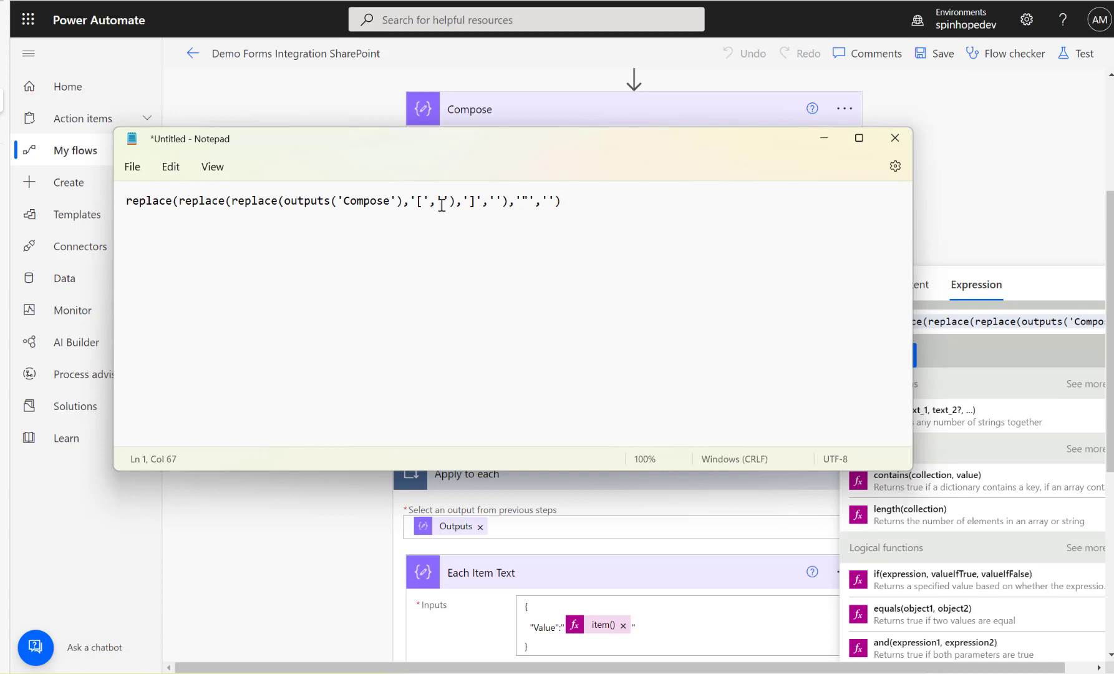
Examine the search and replacement arguments of the pasted expression in Notepad, then return to the flow and close the expression editor
left_click_drag(438, 200, 453, 198)
left_click_drag(522, 200, 529, 199)
key("ctrl+a")
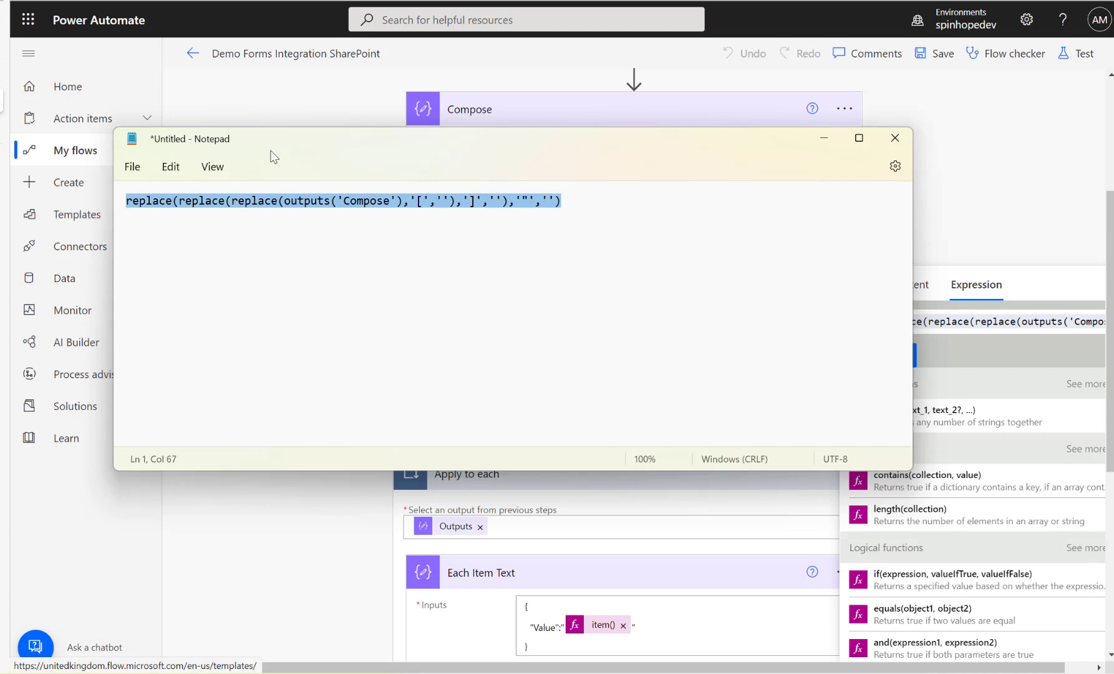
left_click(962, 202)
left_click(276, 326)
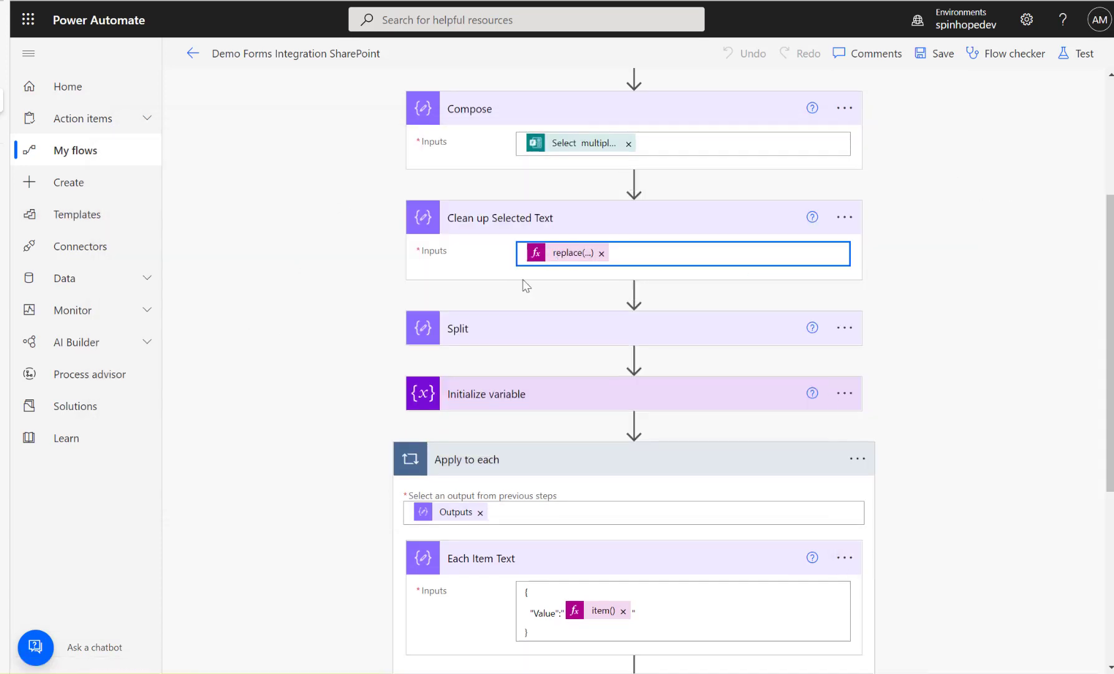
Copy the split expression from the Split action's input and paste it over the text in Notepad
left_click(544, 333)
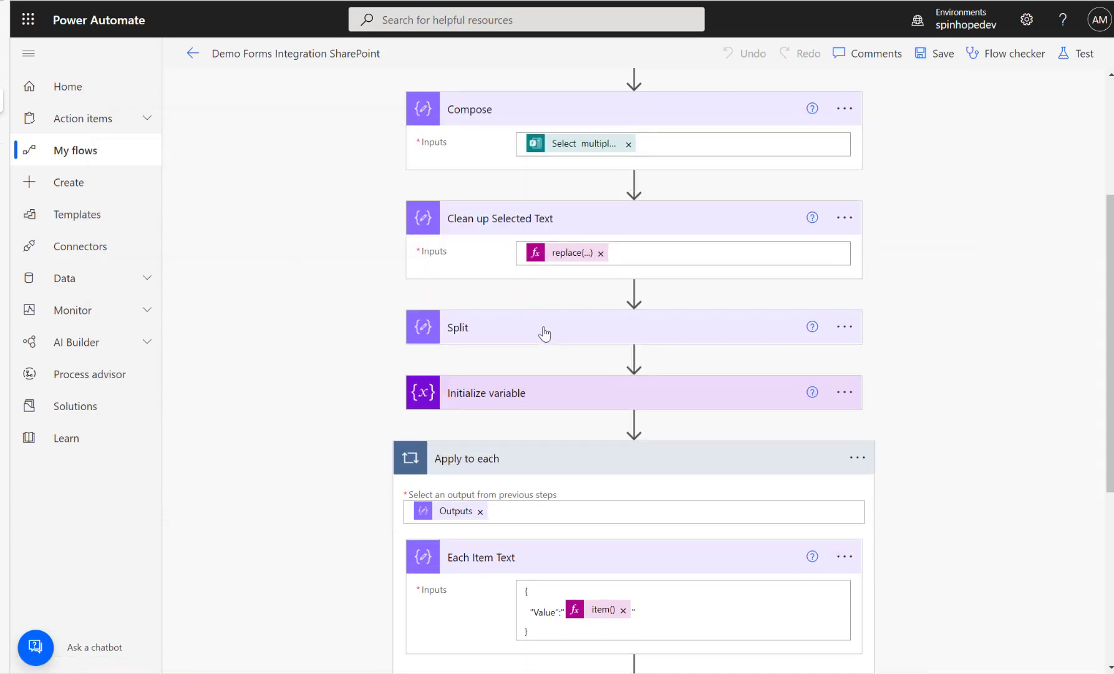
left_click(544, 333)
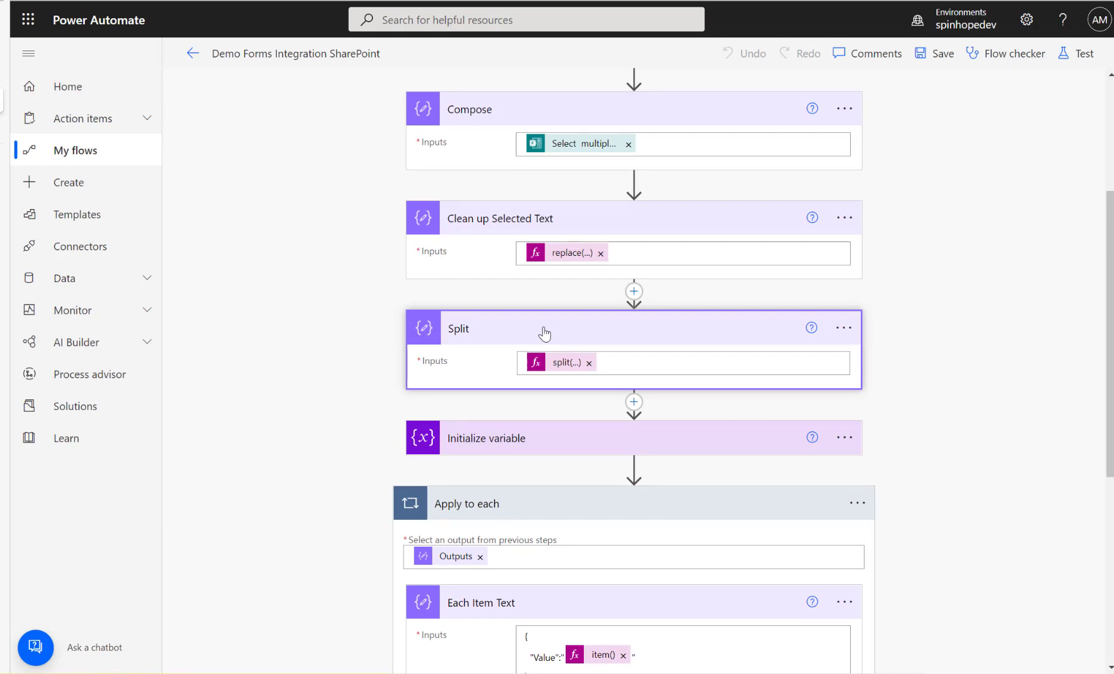
left_click(572, 368)
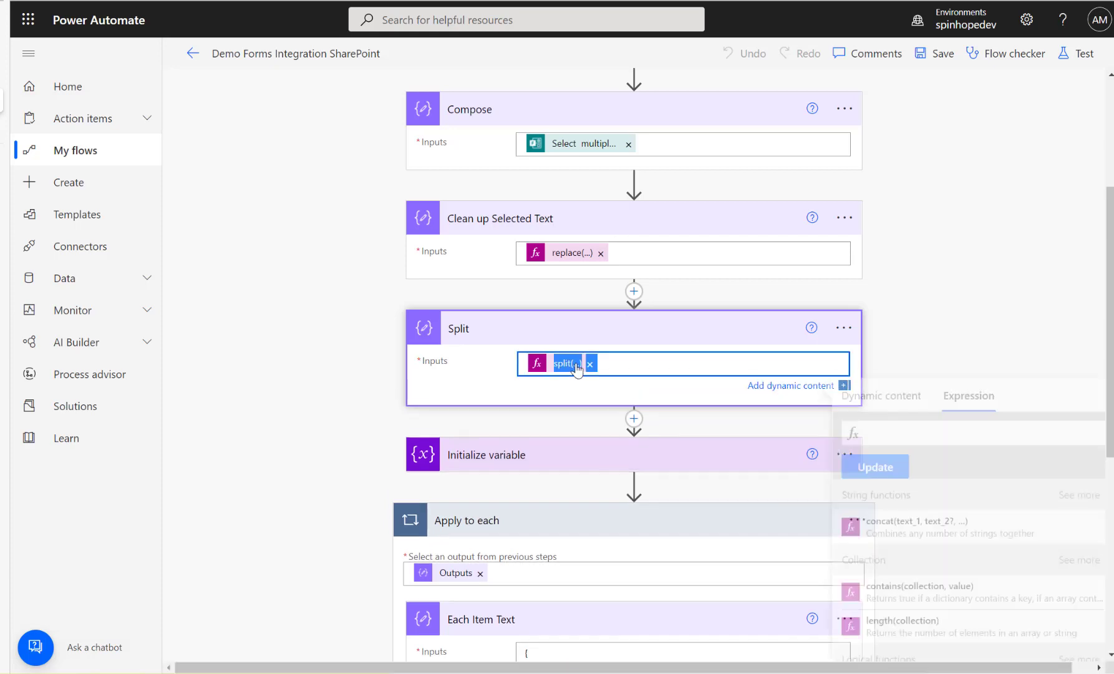
key("ctrl+a")
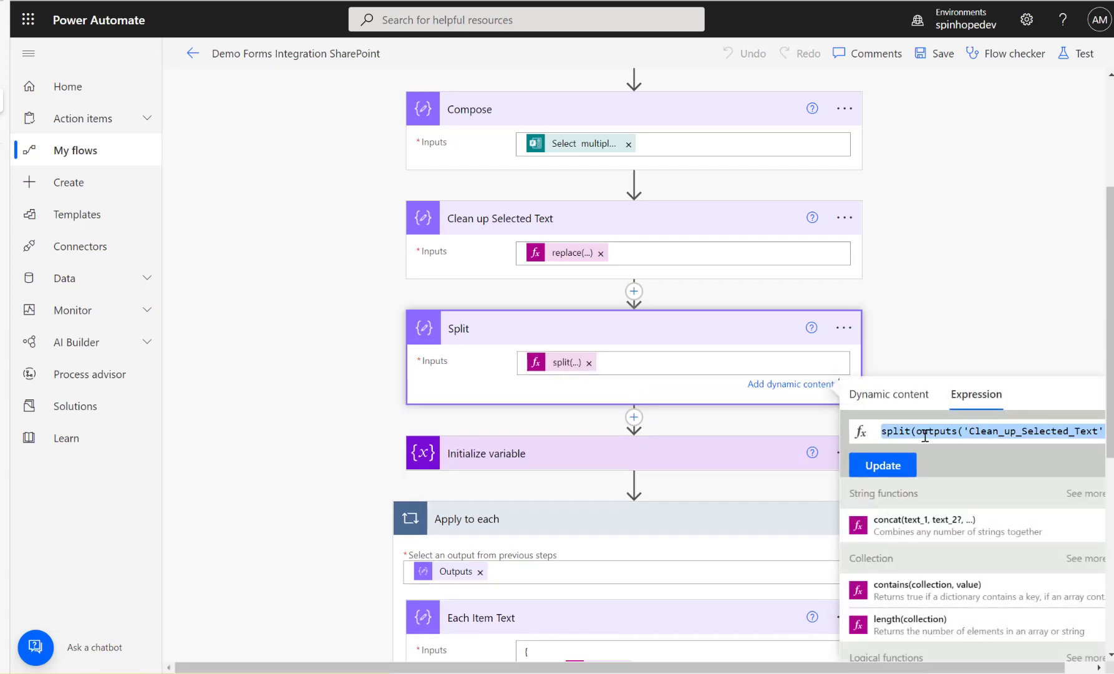
key("ctrl+c")
key("alt+Tab")
key("ctrl+v")
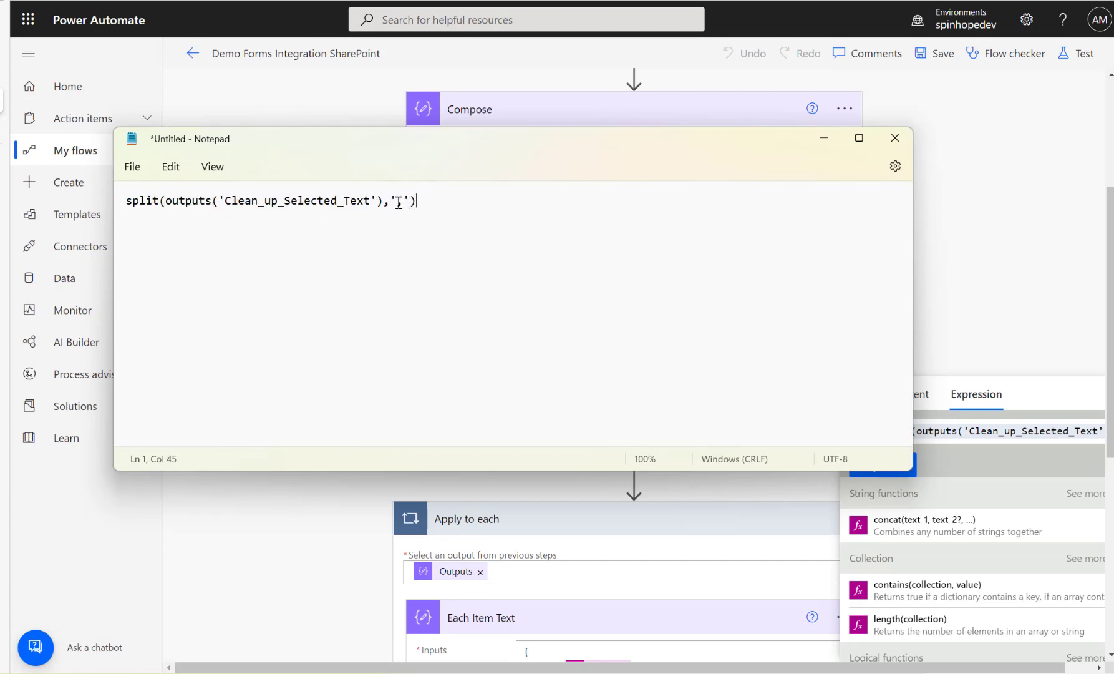
Examine the comma delimiter in the pasted split expression, then return to the flow and close the expression editor
left_click_drag(399, 203, 404, 203)
left_click(1068, 226)
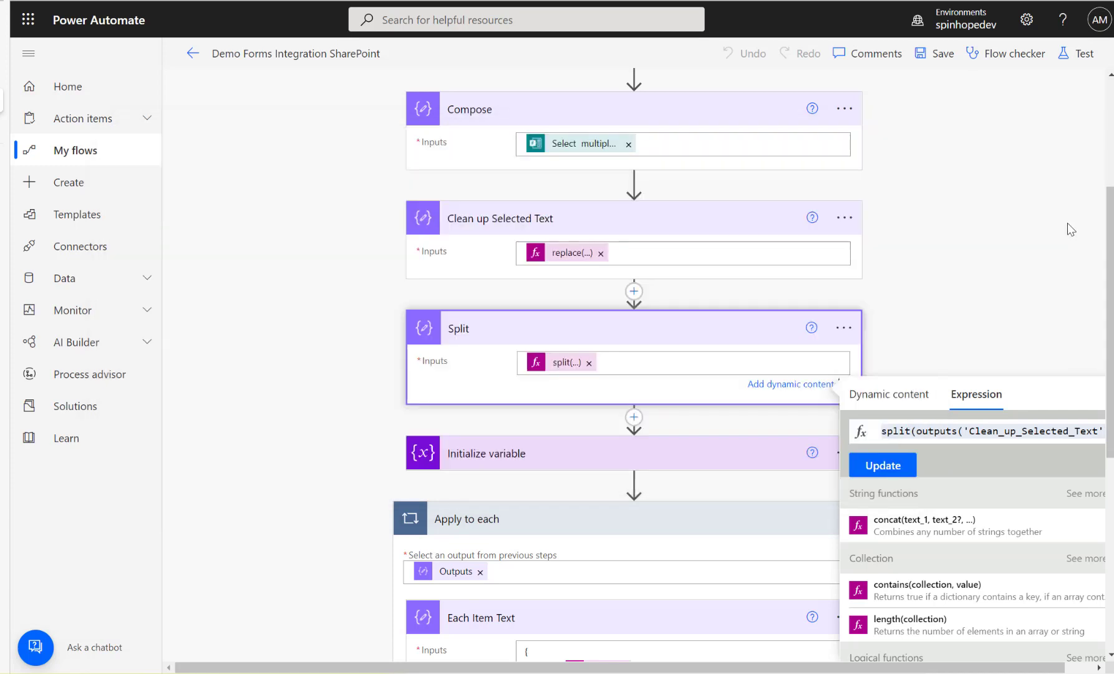
left_click(882, 464)
Expand the Initialize variable action and examine its settings, the Apply to each loop's input source and the actions inside the loop
left_click(472, 448)
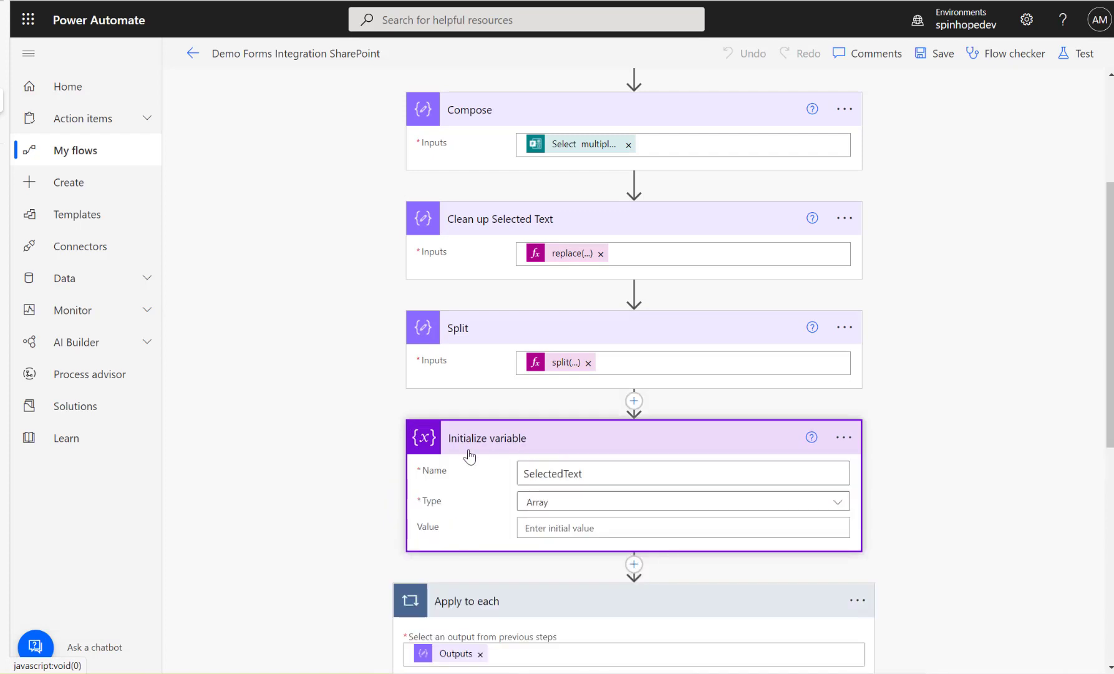
scroll(502, 429, "down", 3)
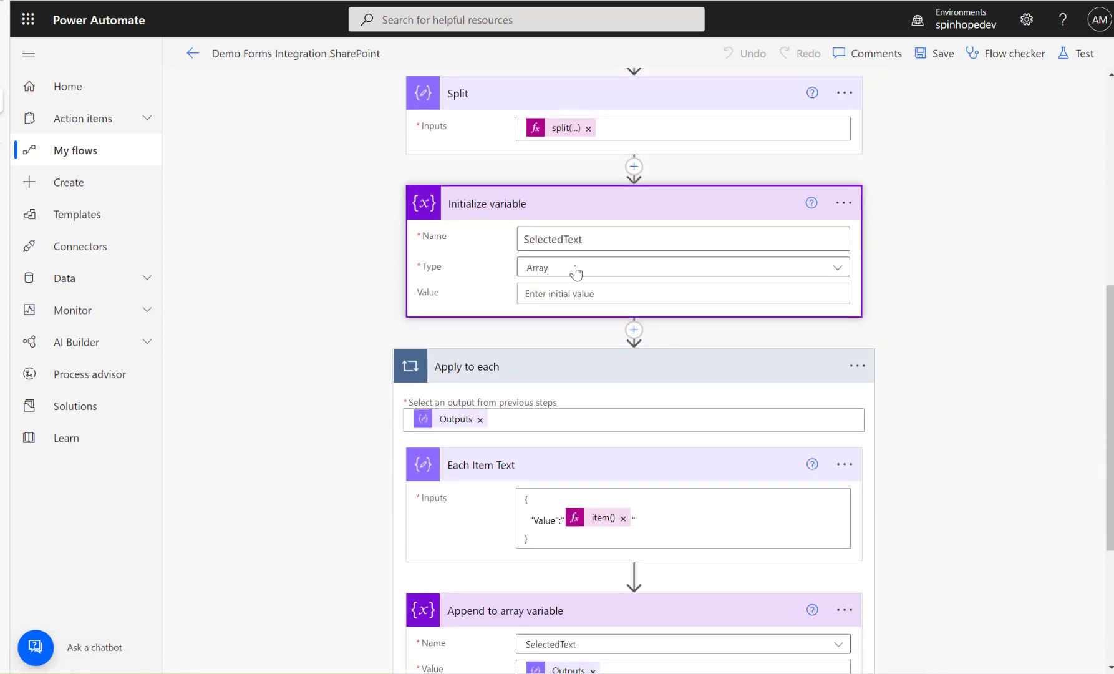
scroll(338, 427, "down", 1)
scroll(440, 251, "down", 3)
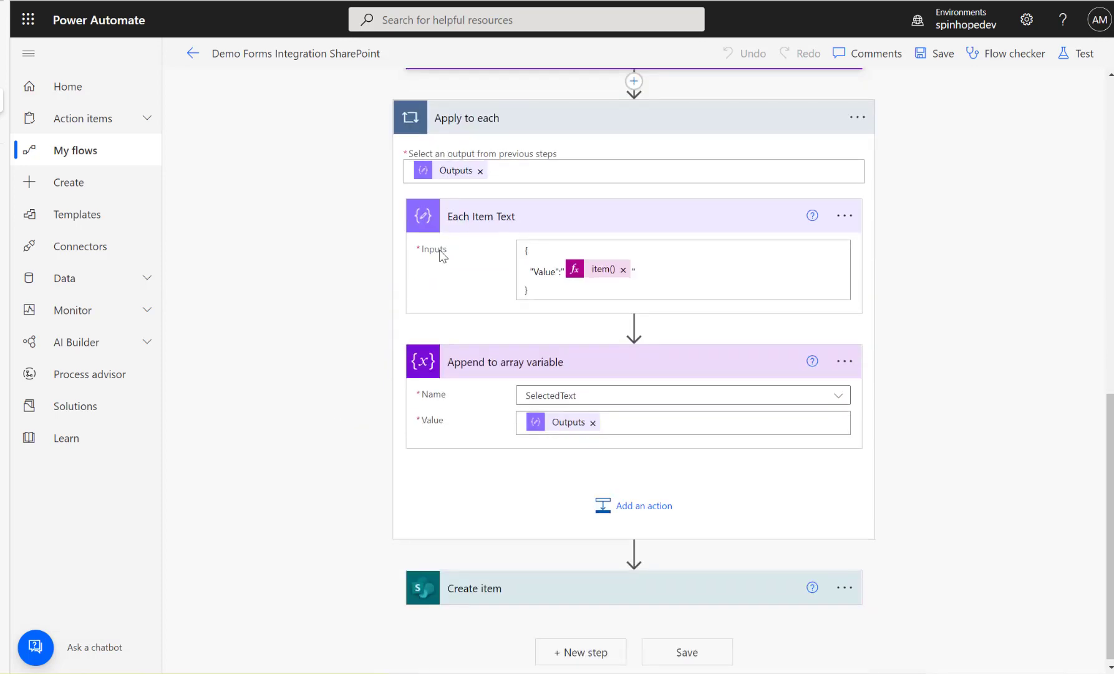
scroll(440, 251, "up", 3)
scroll(518, 340, "up", 6)
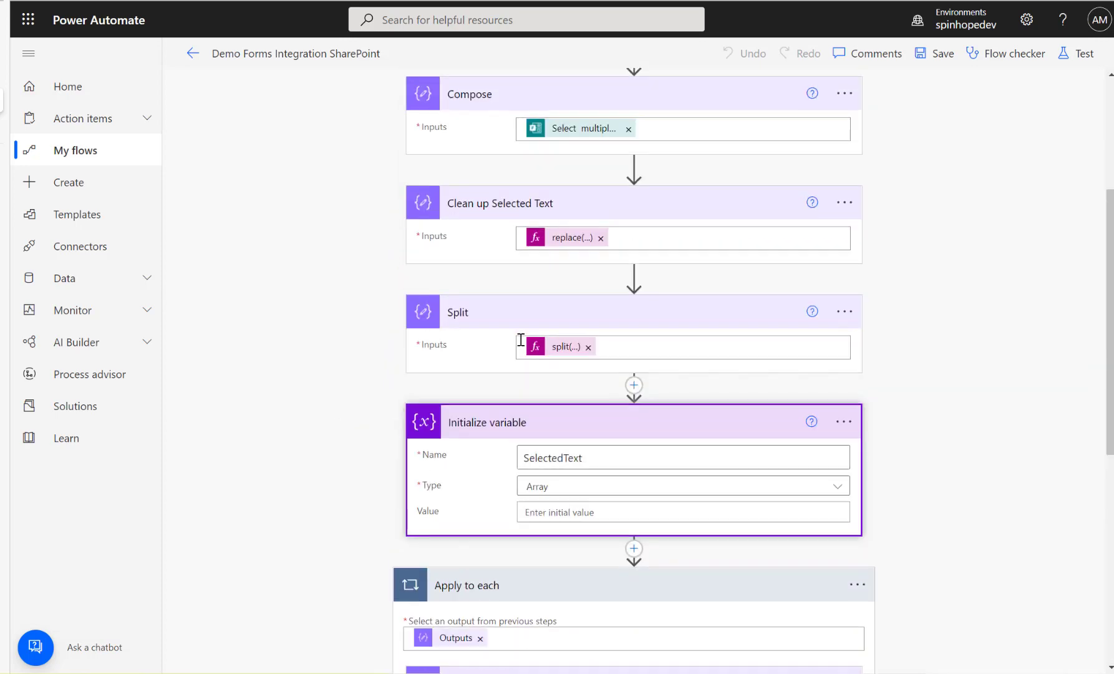
scroll(514, 390, "down", 3)
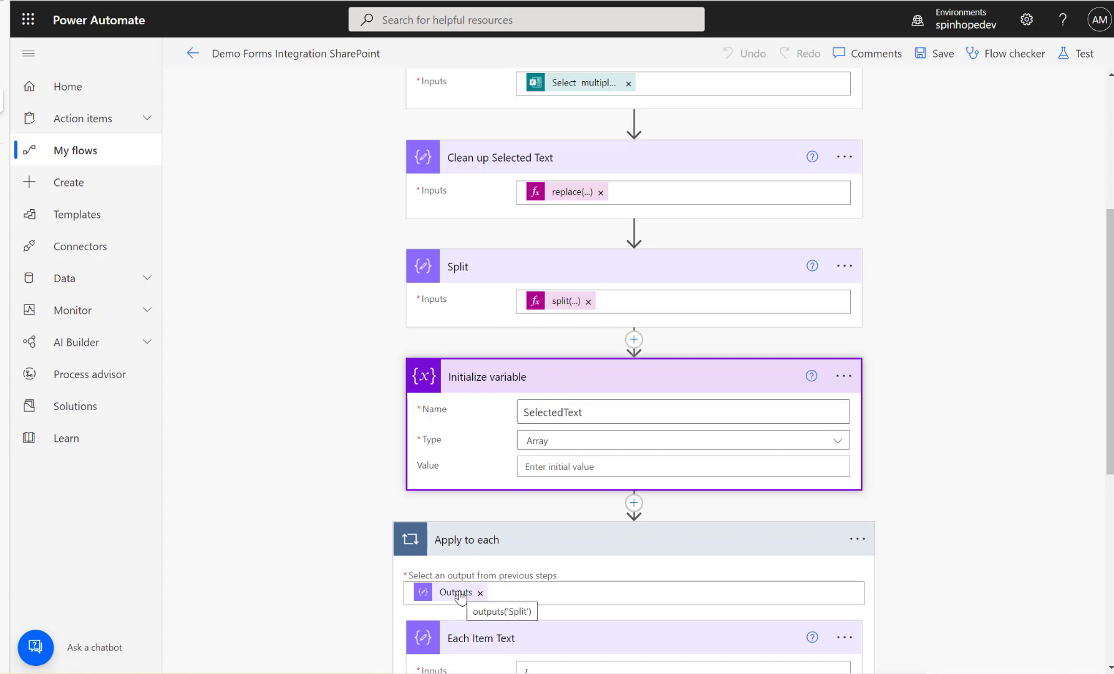
scroll(320, 548, "down", 3)
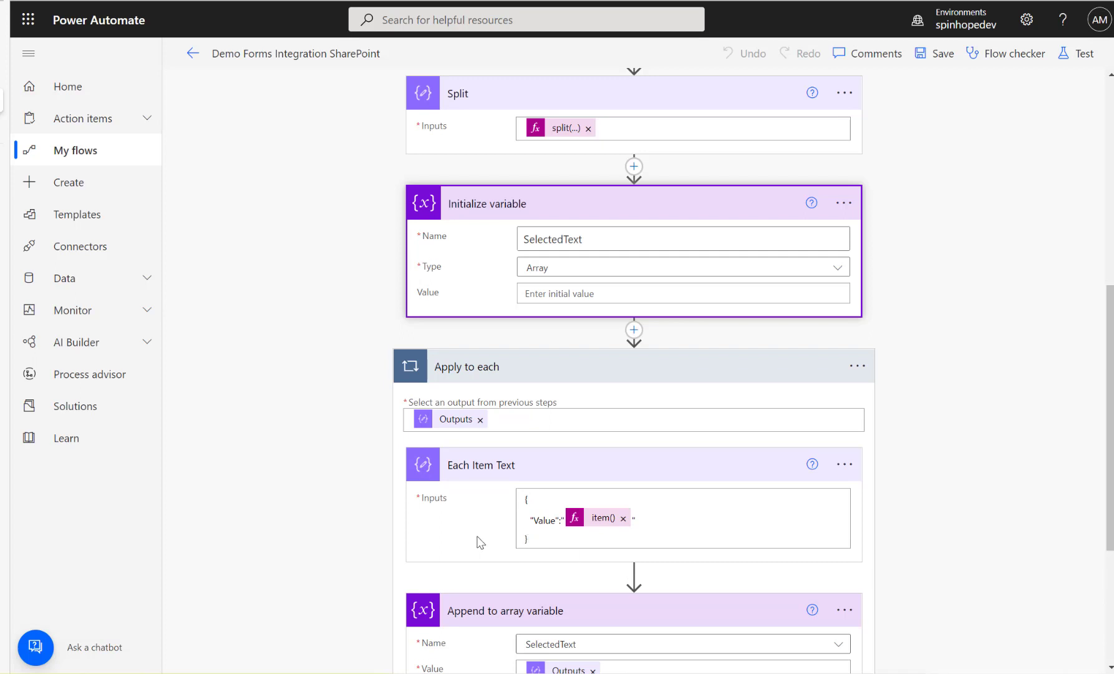
scroll(534, 542, "down", 2)
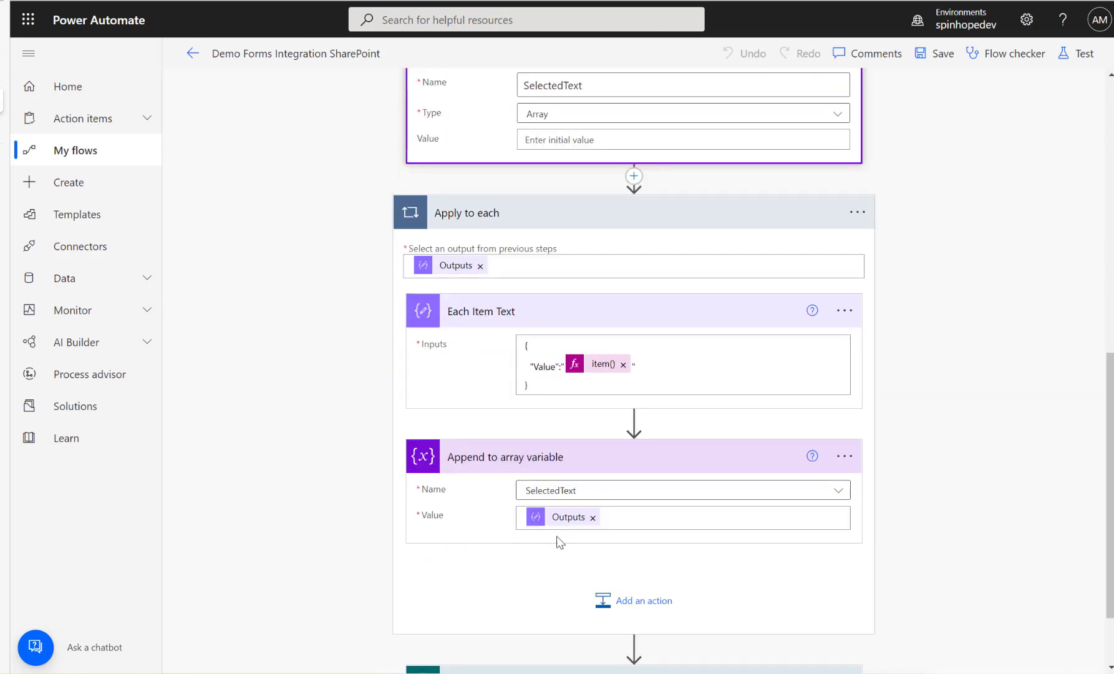
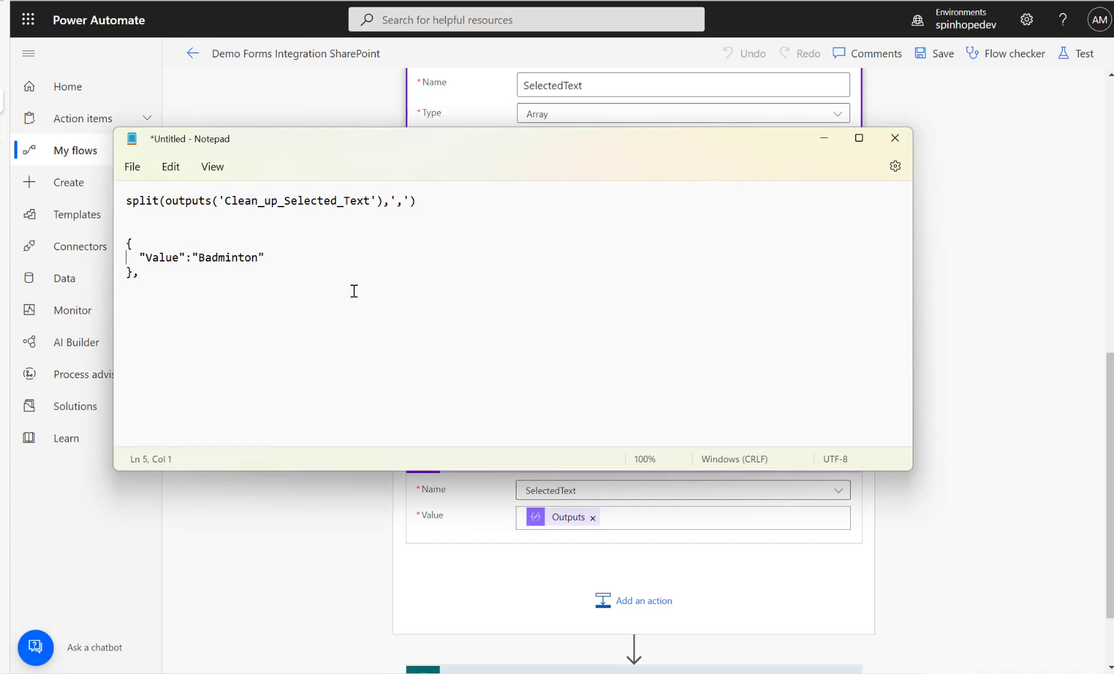
Duplicate the {"Value":"Badminton"}, object directly below the original in Notepad
key("shift+Down")
key("shift+Down")
key("shift+Down")
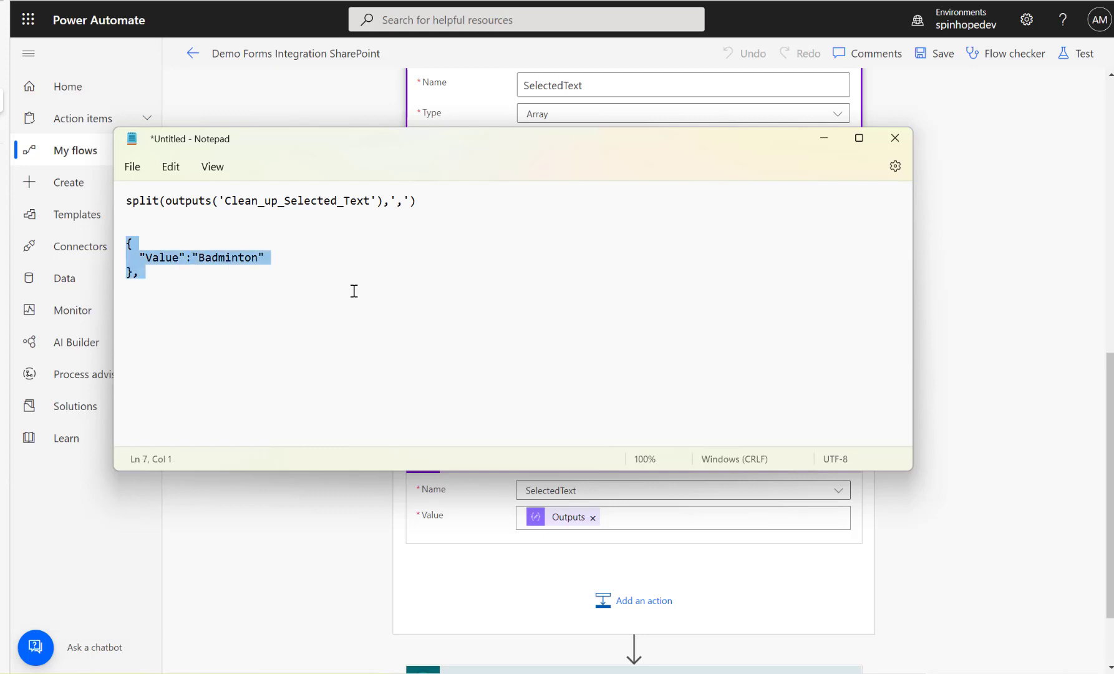
key("ctrl+c")
key("Right")
key("ctrl+v")
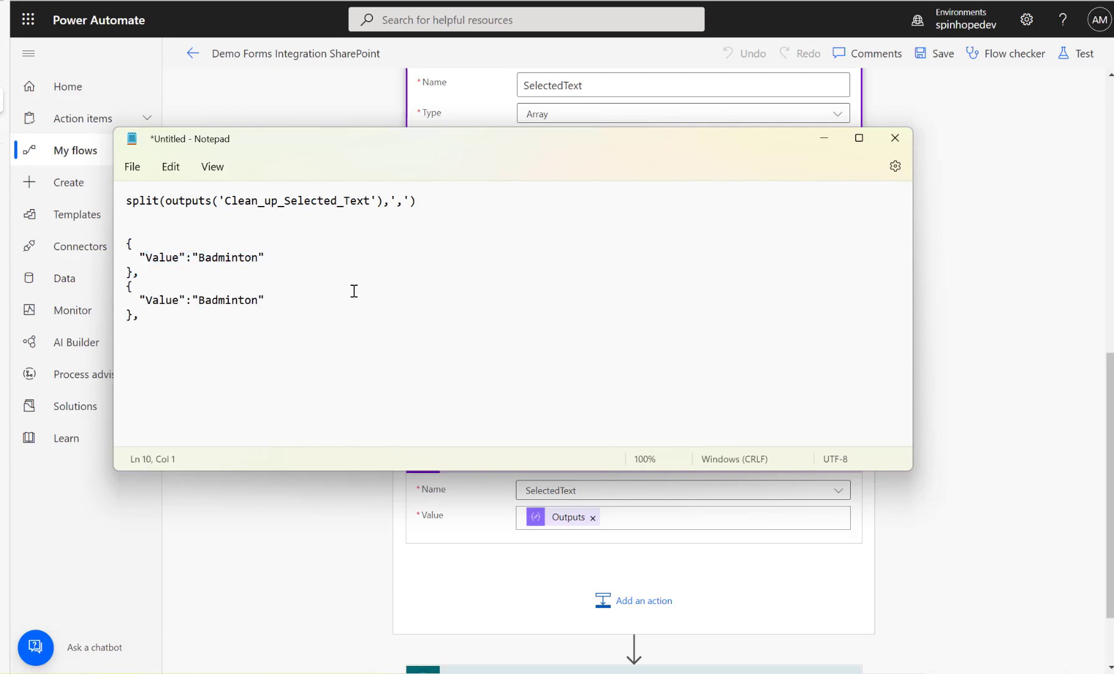
Remove the trailing comma after the second object and change its value to Rugby
key("BackSpace")
key("BackSpace")
double_click(226, 300)
type("Rugby")
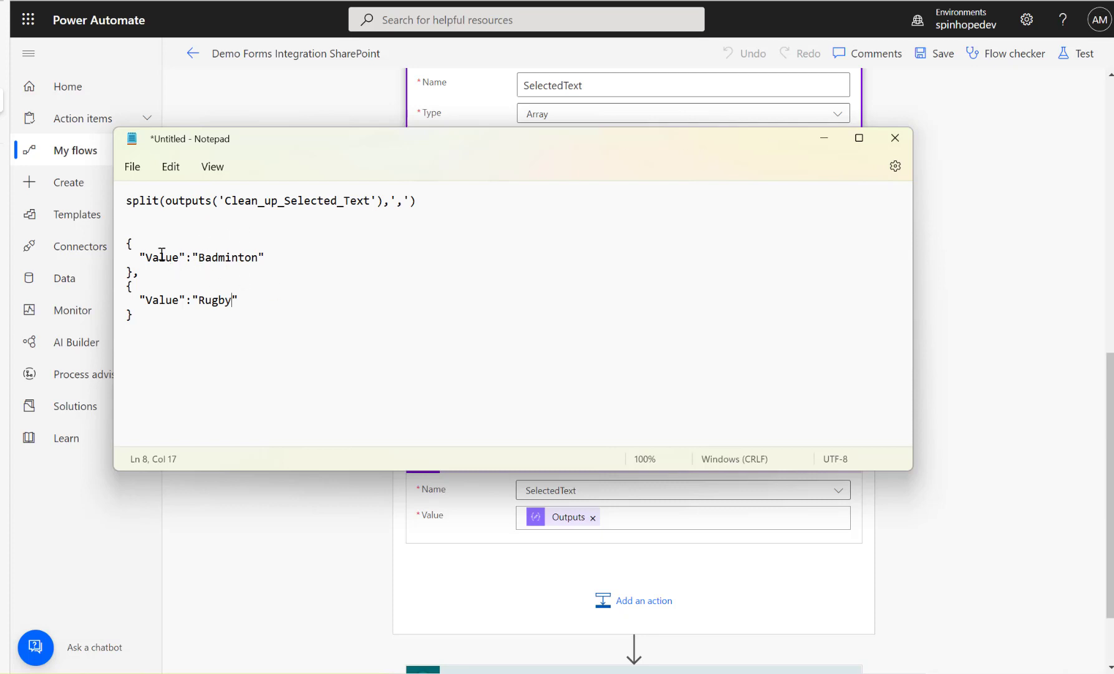
Enclose the Badminton and Rugby objects in square brackets on separate lines, then return to the flow
left_click(129, 245)
key("Return")
type("]")
key("Up")
key("Up")
key("Return")
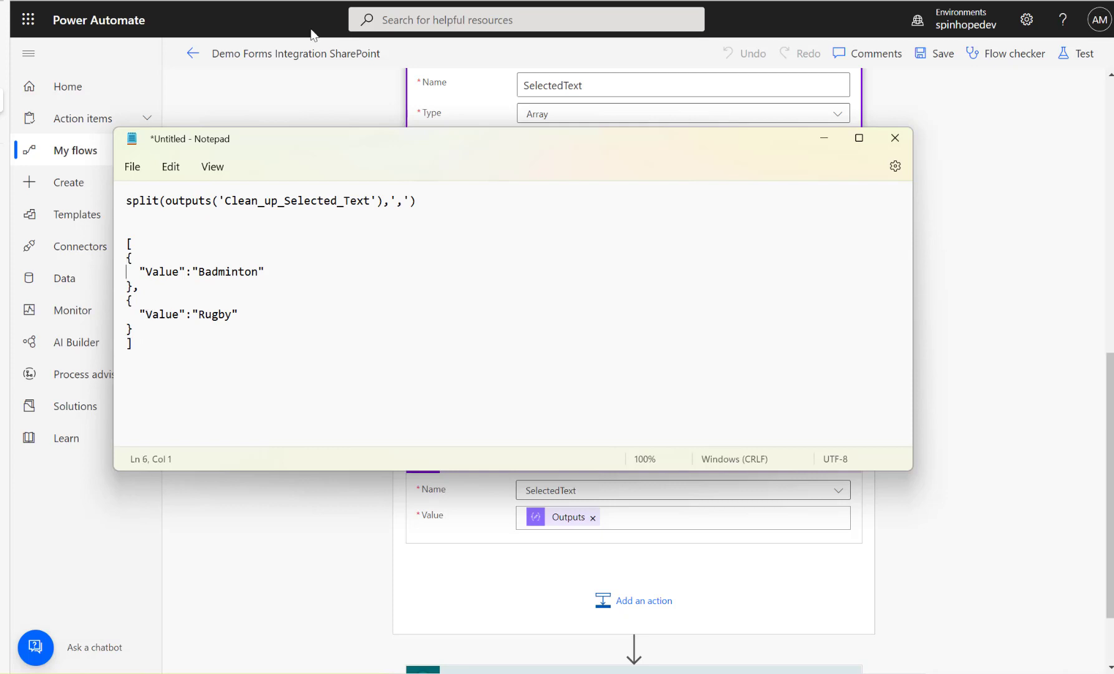
left_click(303, 284)
left_click(964, 309)
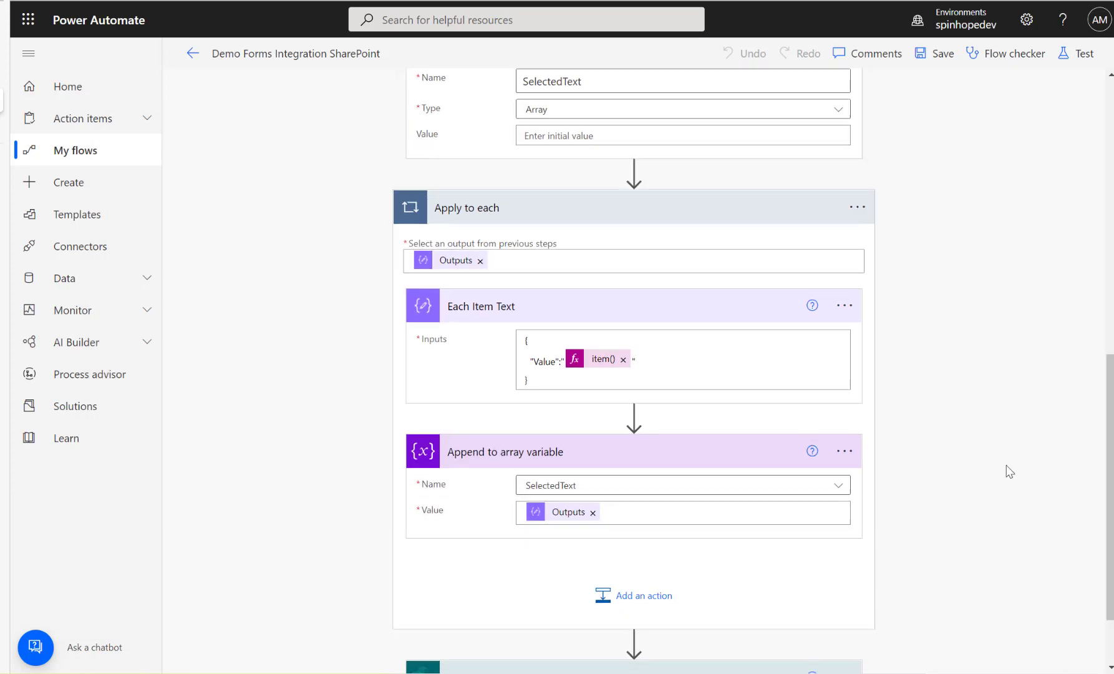
Examine the Append to array variable value, then expand Create item and trace its SRef output back to the Clean up Selected Text action
scroll(1010, 471, "down", 2)
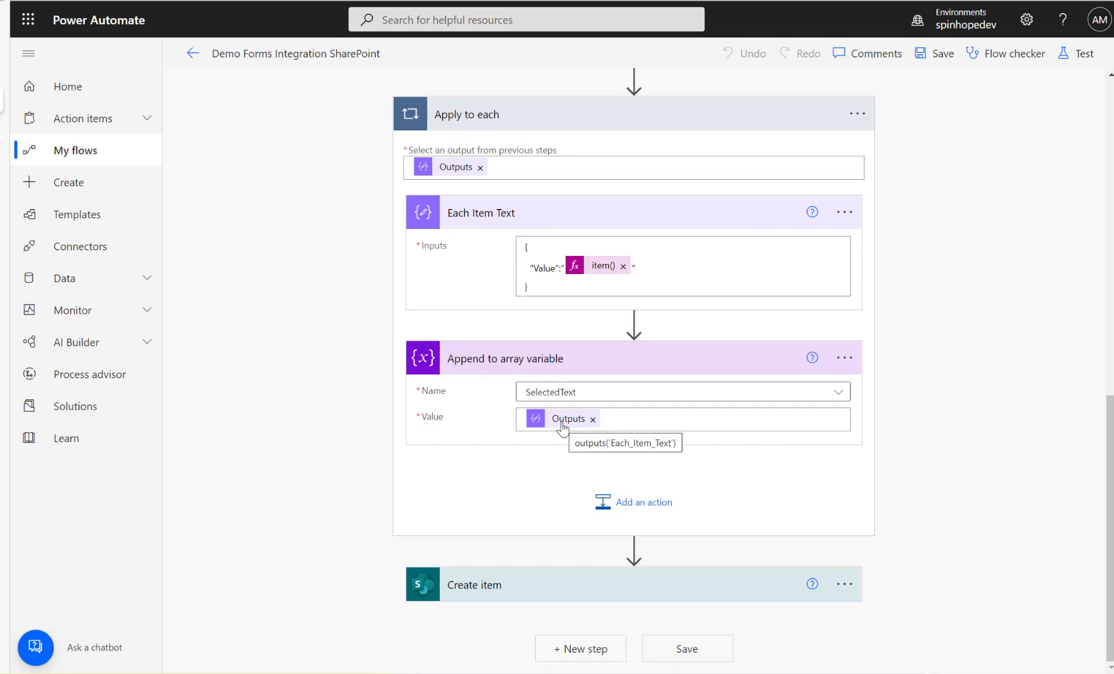
left_click(577, 589)
scroll(661, 555, "down", 3)
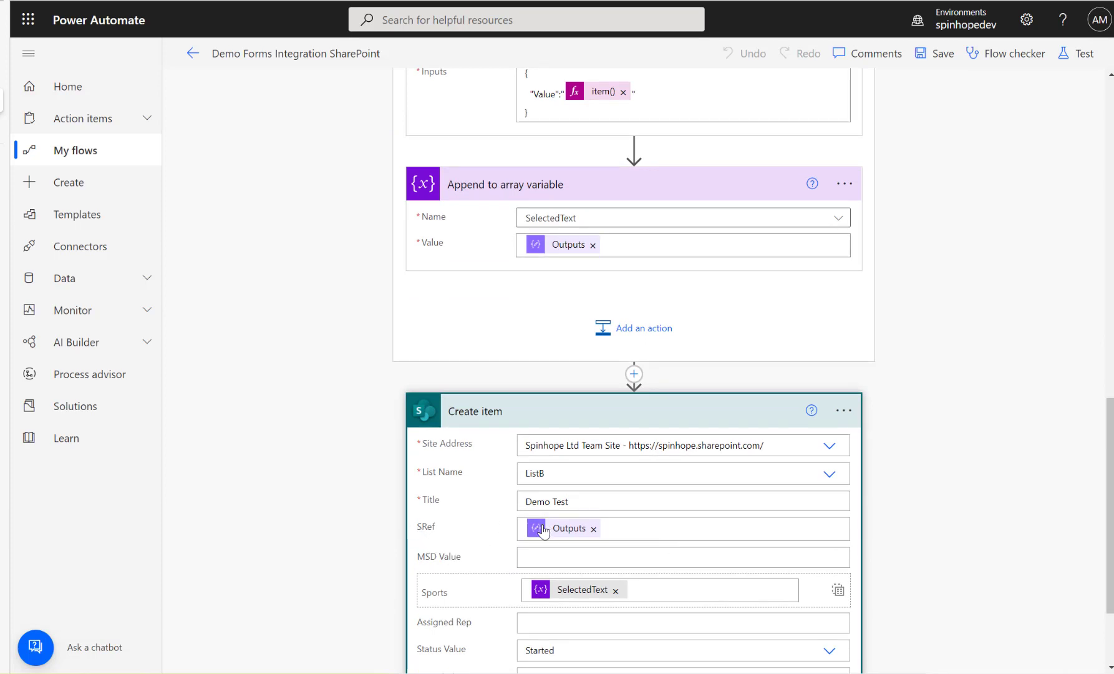
mouse_move(555, 530)
scroll(559, 529, "up", 9)
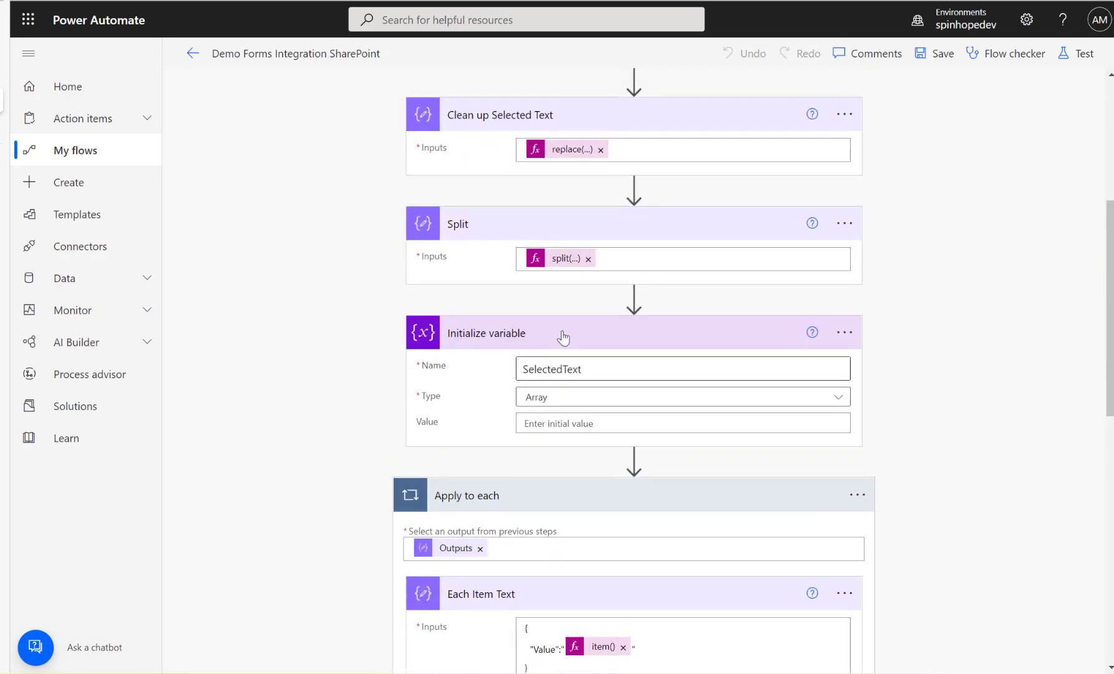
scroll(491, 228, "up", 5)
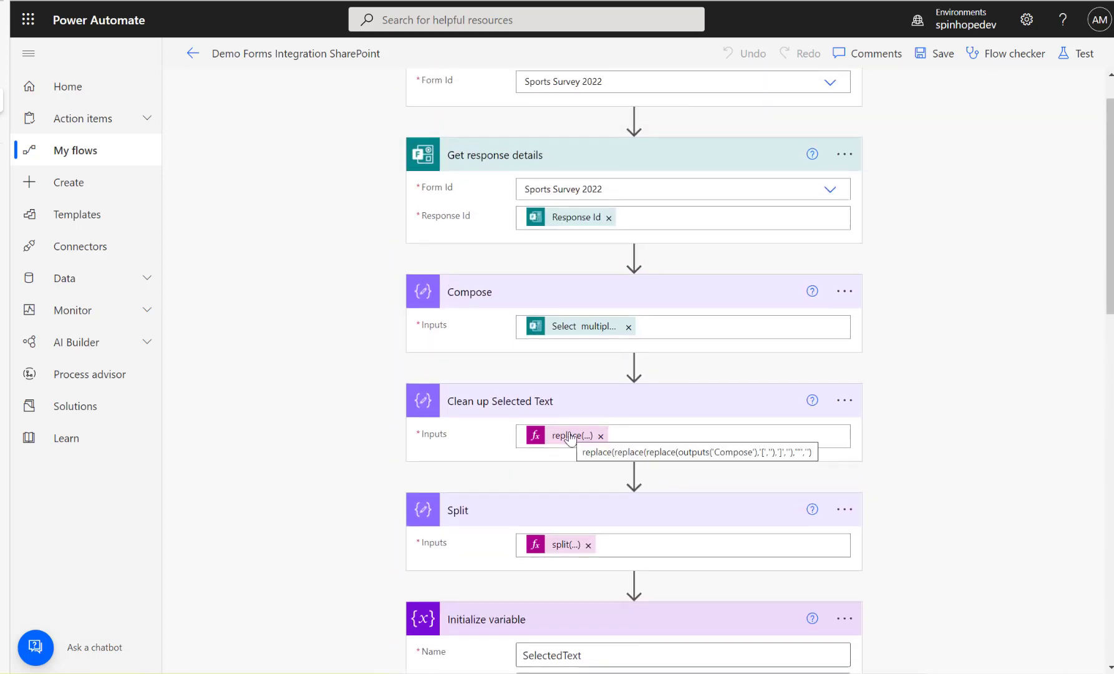
scroll(440, 428, "down", 15)
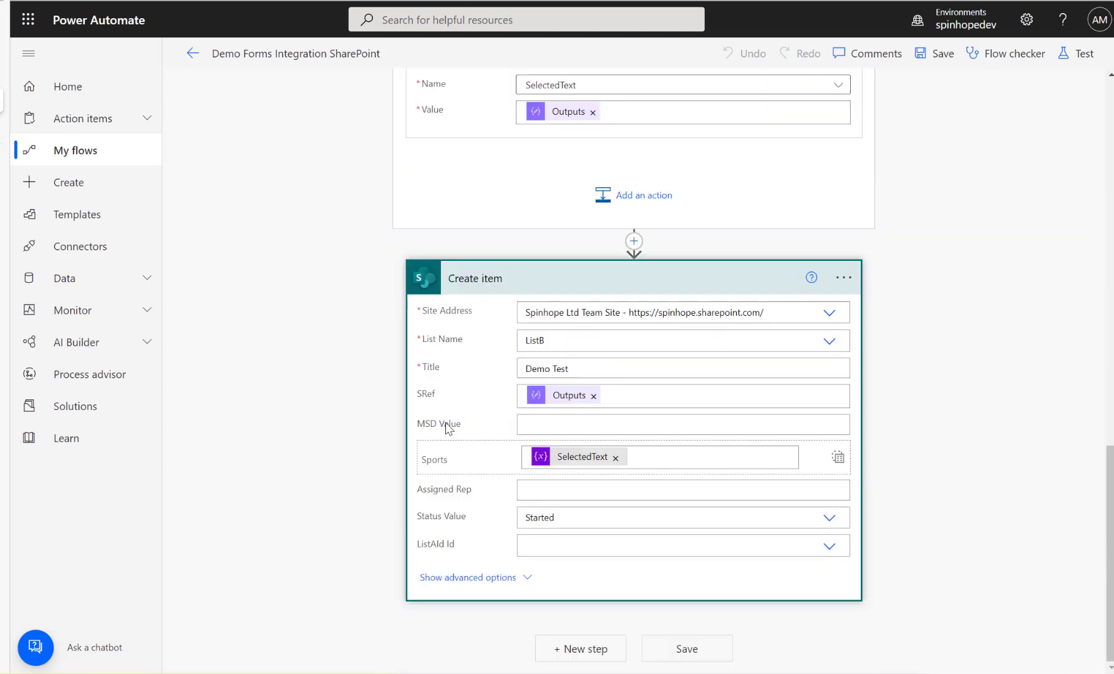
mouse_move(578, 406)
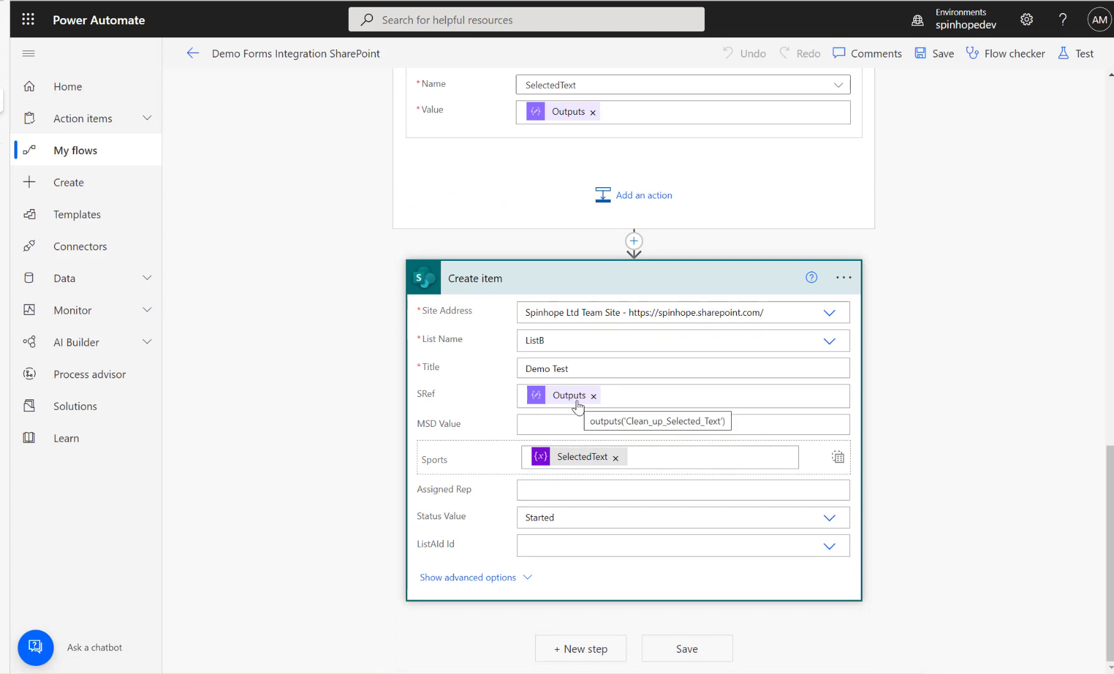
Clear the Sports field in Create item, enter Football as an individual item value, and switch back to entire-array input
left_click(615, 460)
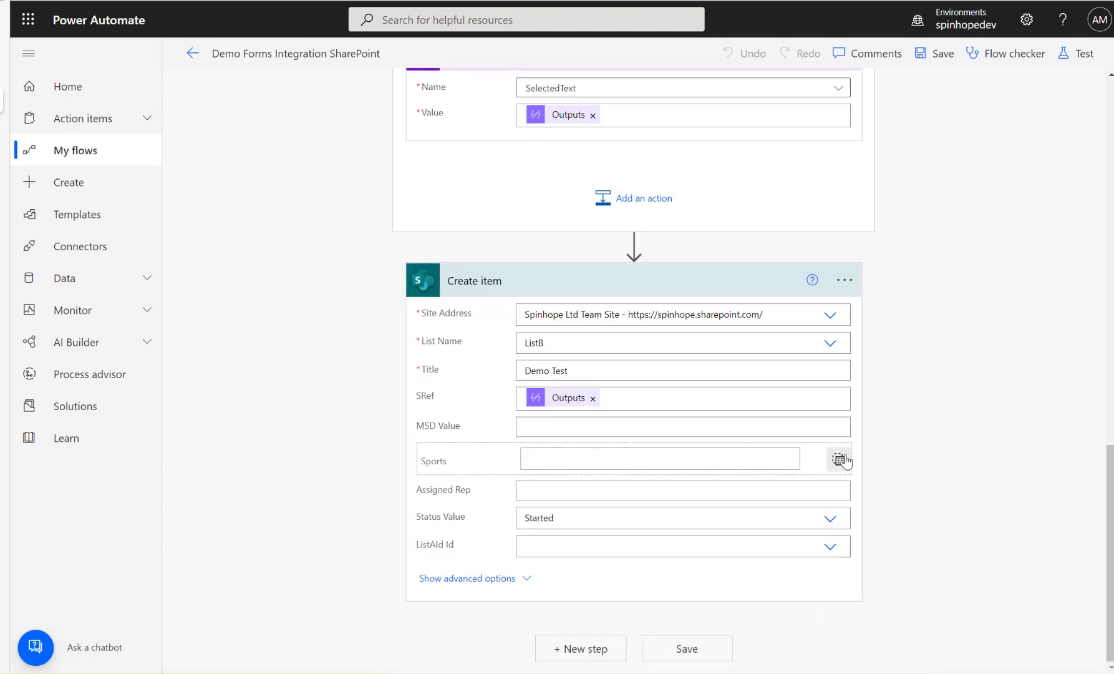
left_click(837, 459)
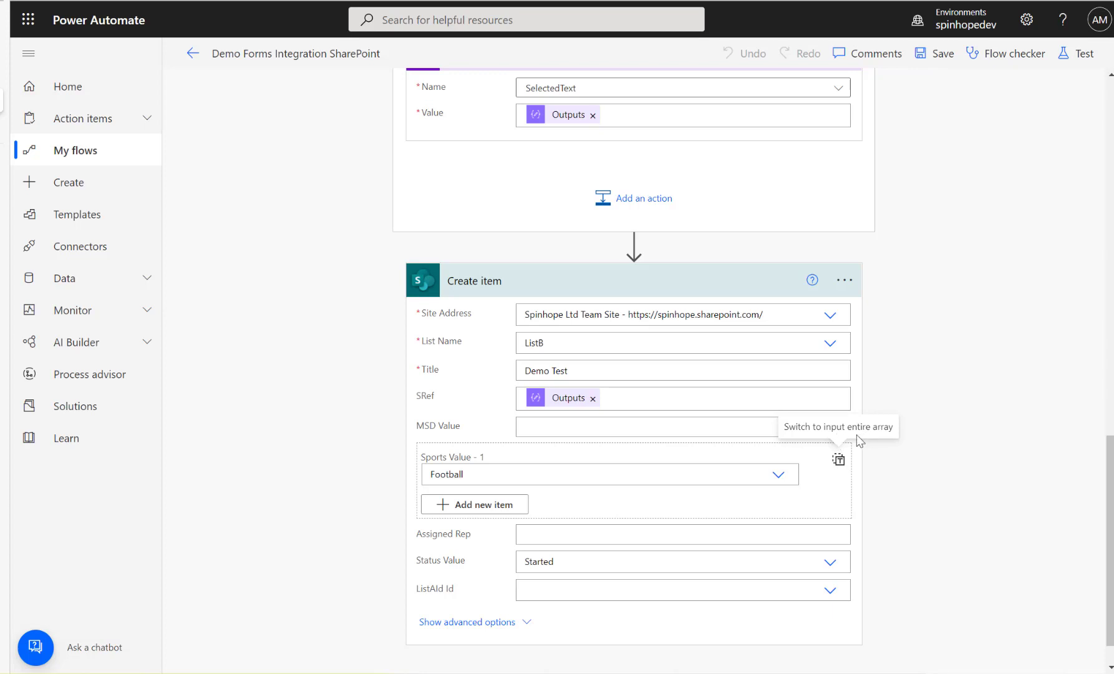
left_click(839, 464)
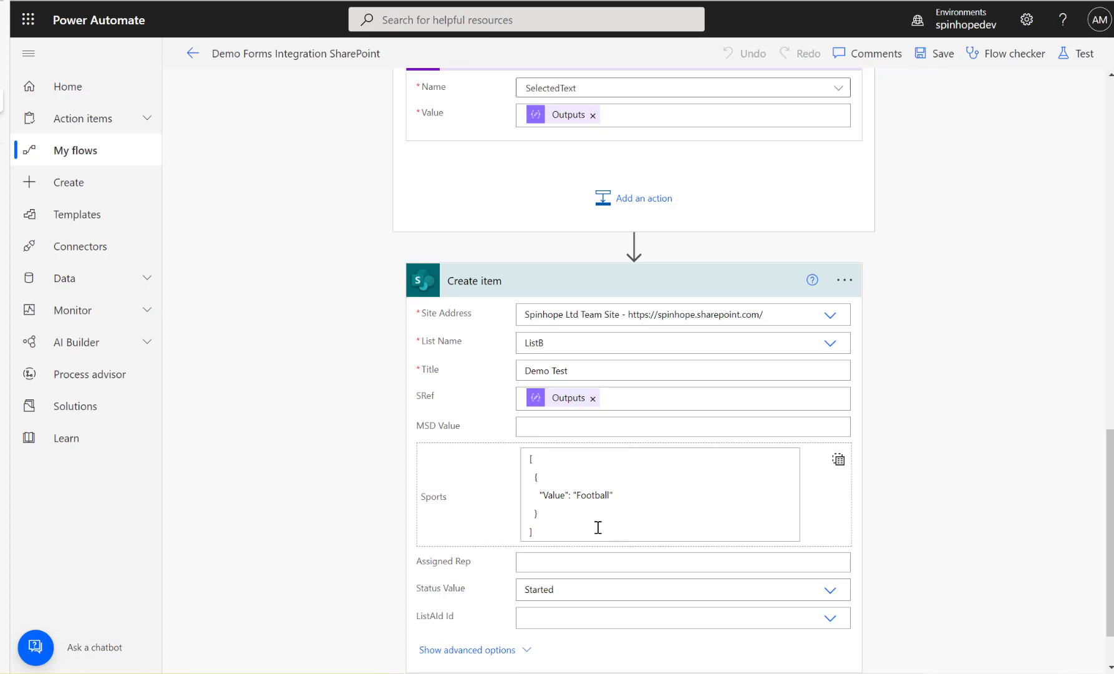
Replace the Football array in the Sports field with the SelectedText variable
left_click_drag(587, 528, 504, 465)
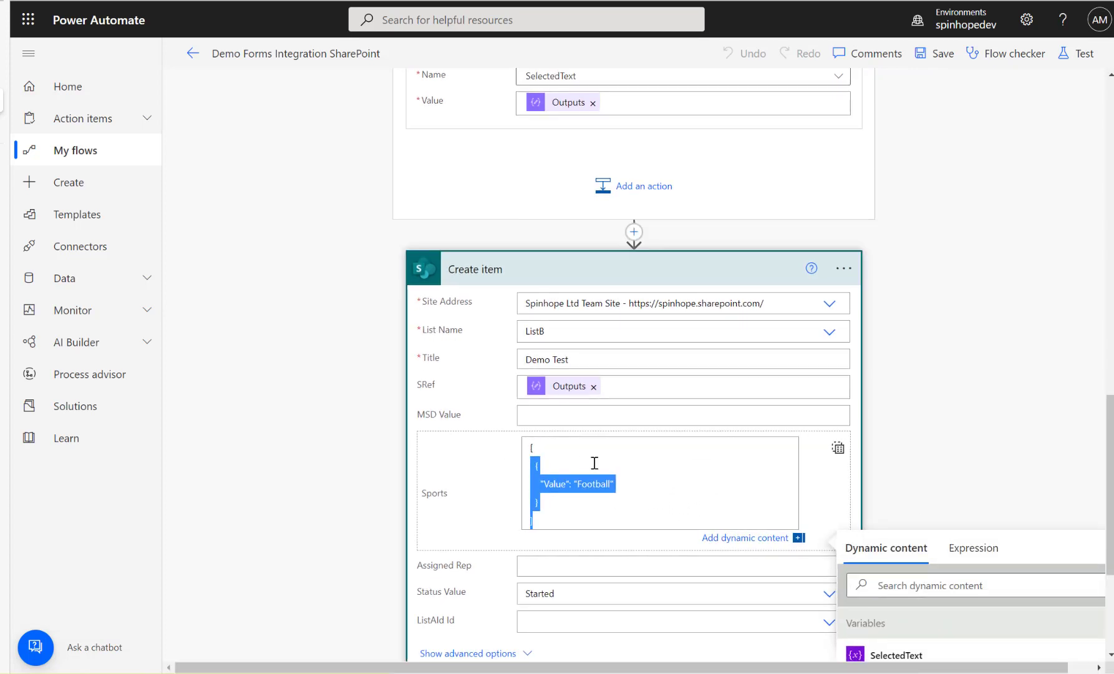
key("ctrl+a")
key("Delete")
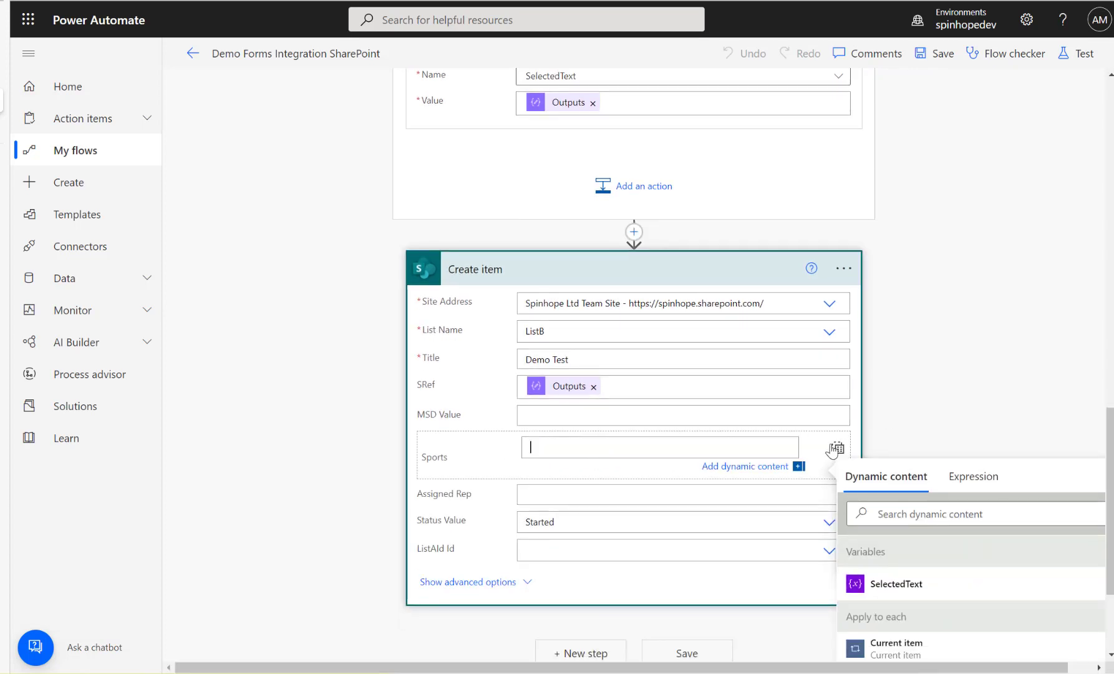
left_click(895, 584)
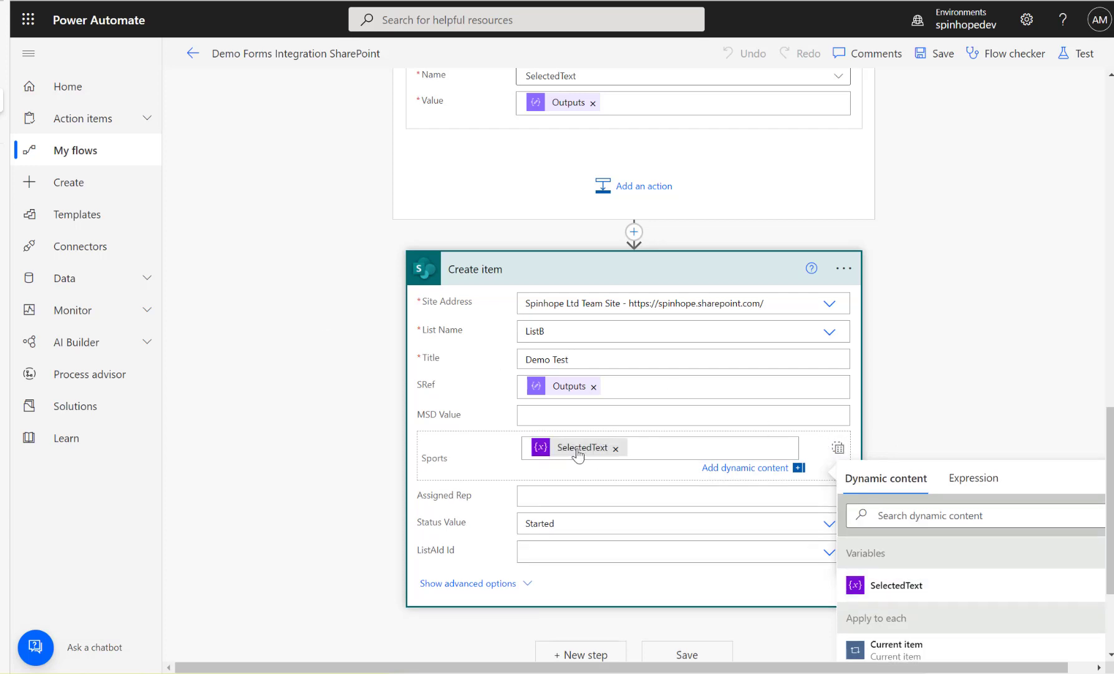
Save the flow, dismiss the Outlook notification, and switch to the Sports Survey 2022 form in Microsoft Forms
left_click(943, 54)
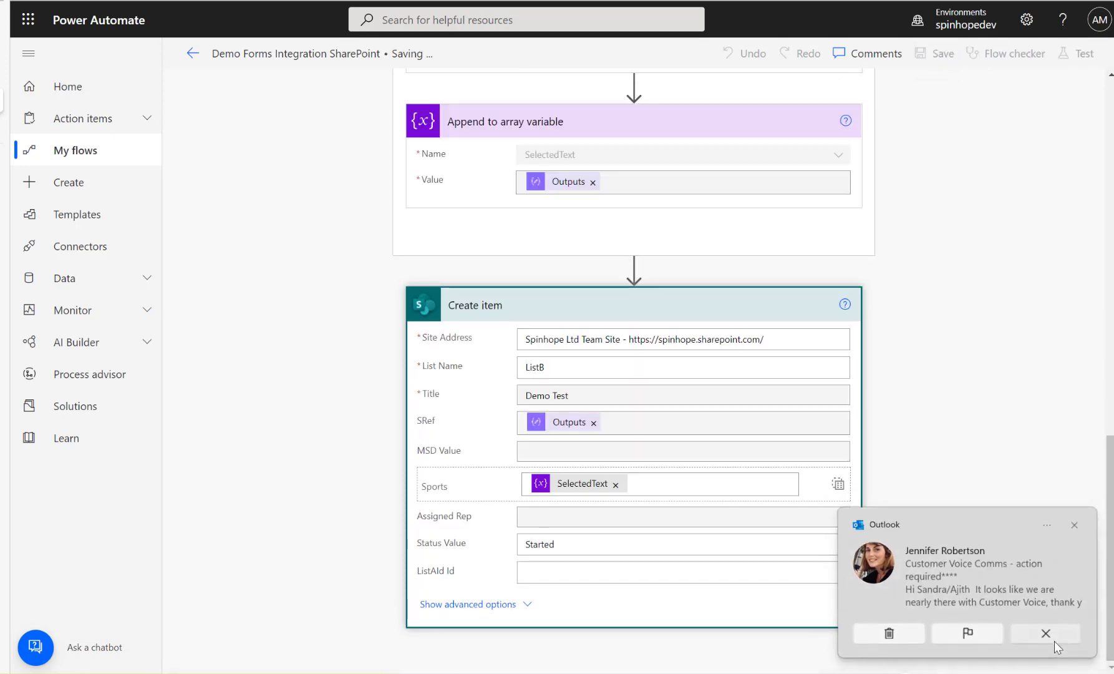
left_click(1046, 633)
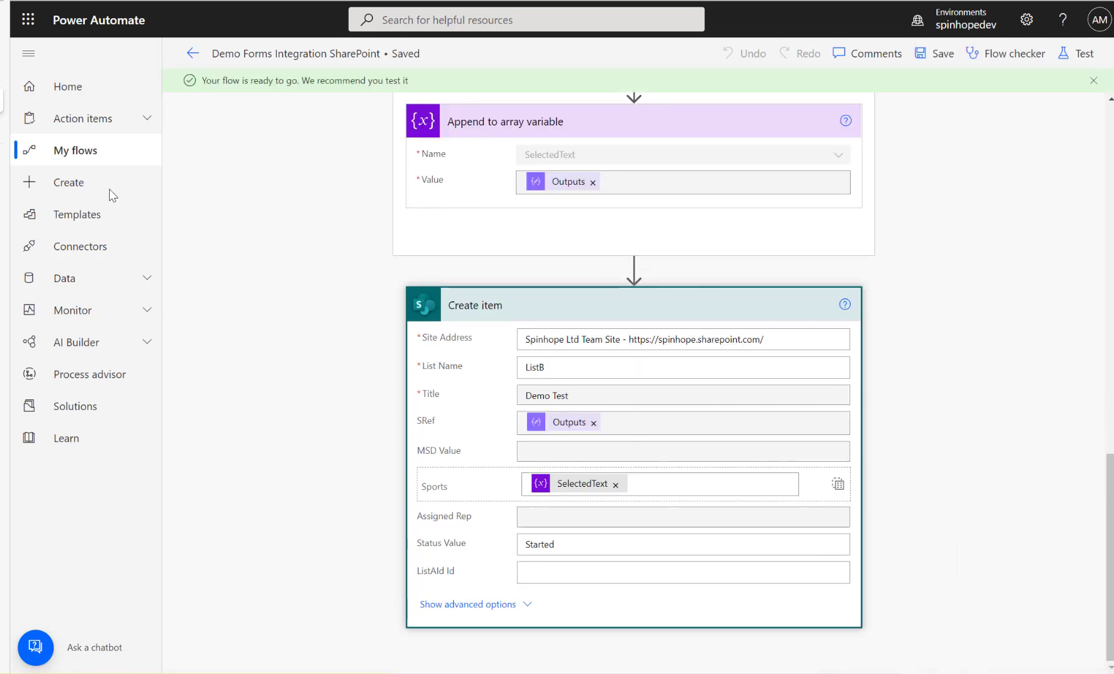
mouse_move(6, 88)
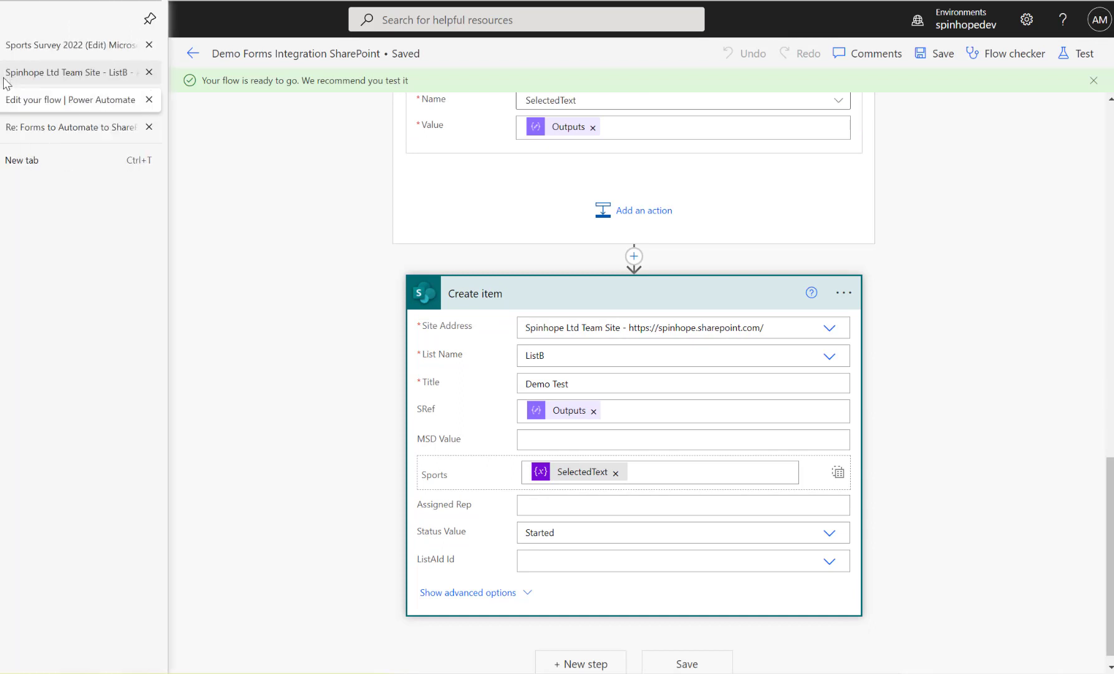
left_click(89, 53)
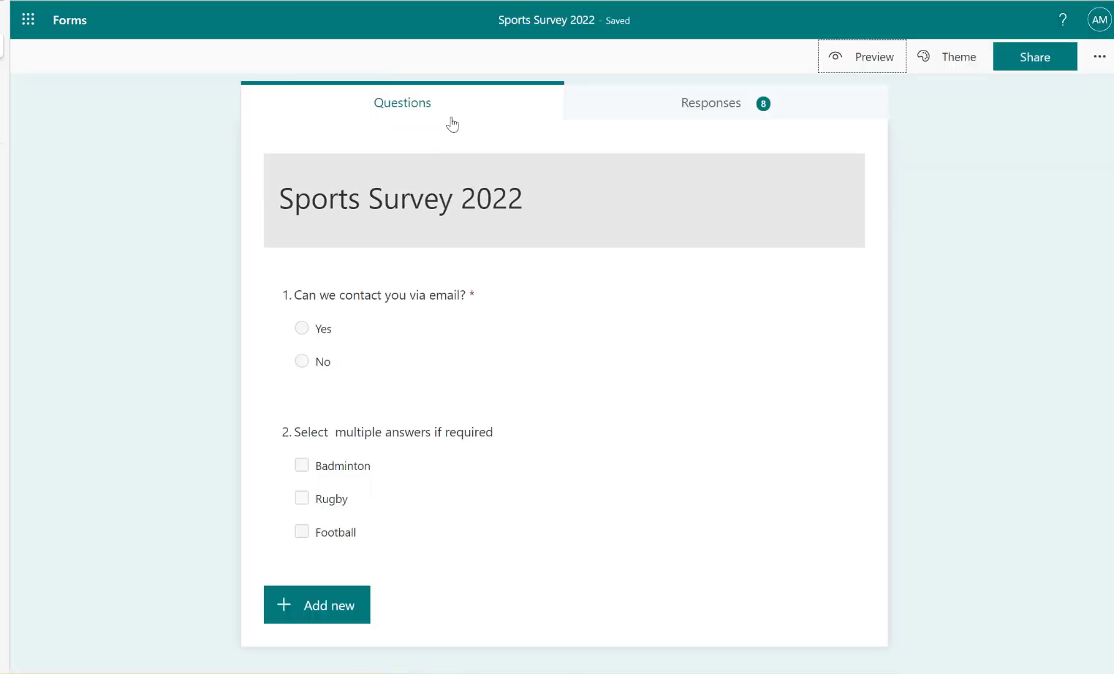
Preview the Sports Survey 2022 form, answer Yes to email contact, select Rugby and Football, and submit the response
left_click(867, 71)
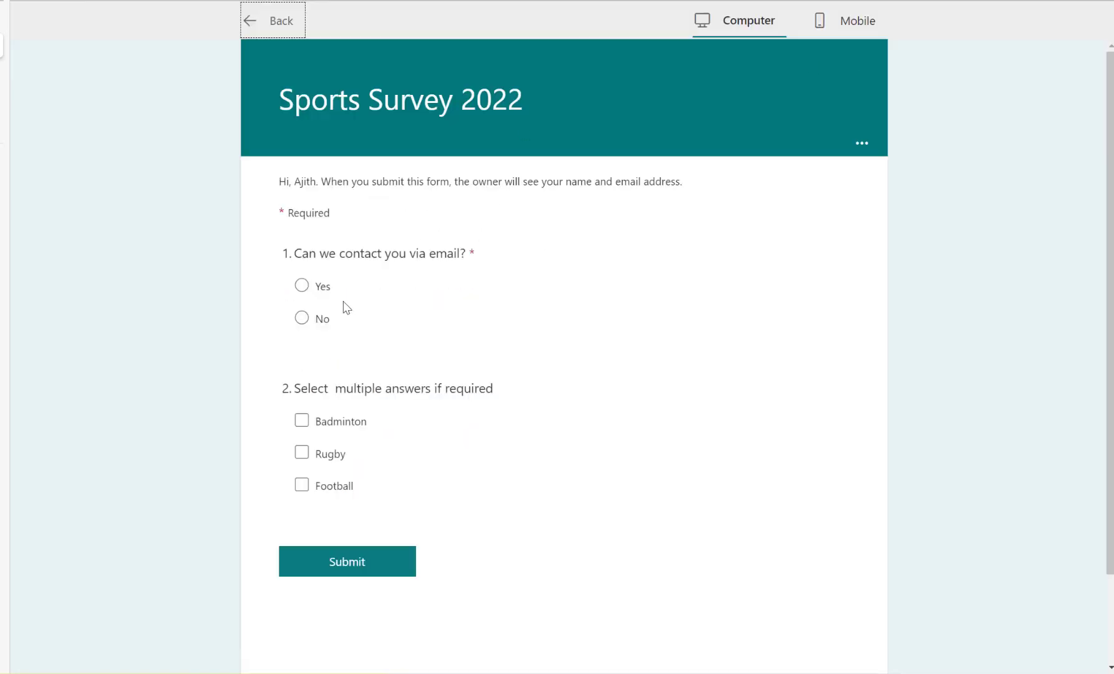
left_click(338, 455)
left_click(331, 488)
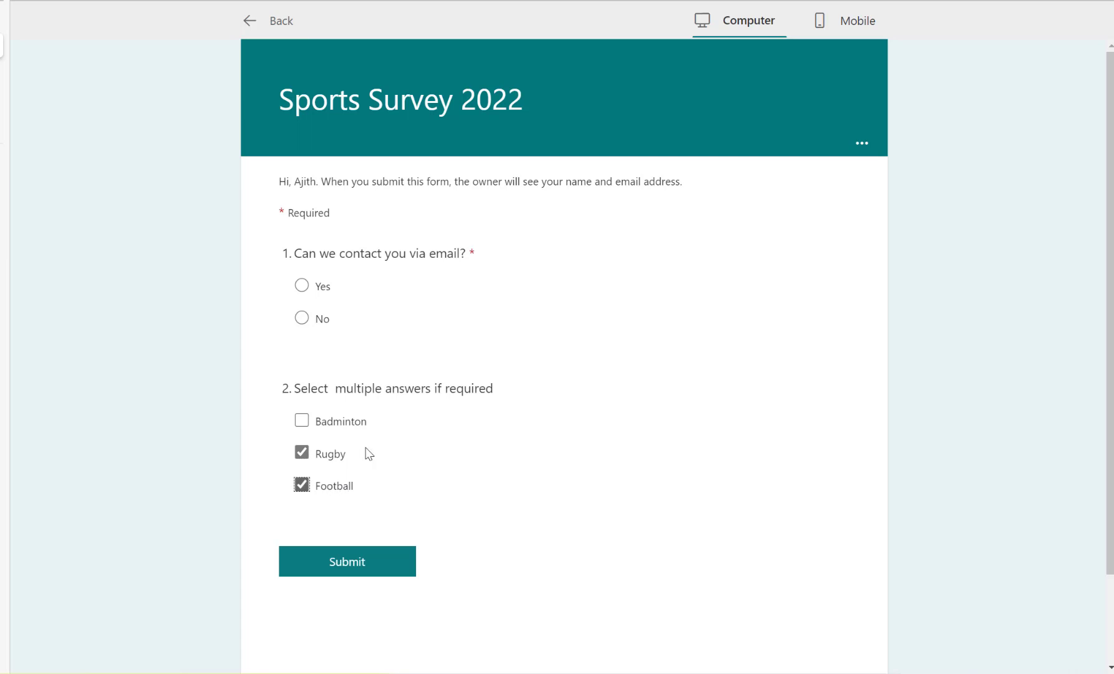
left_click(303, 286)
left_click(353, 569)
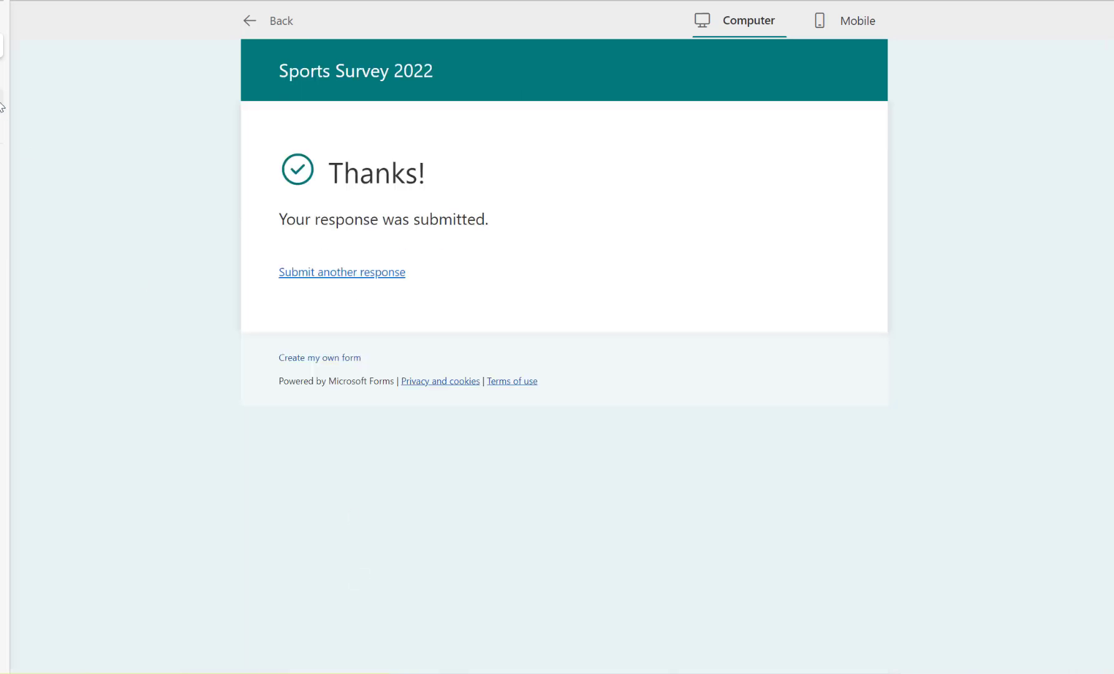
Switch to Power Automate, leave the flow editor, refresh the run history, and open the newest run
mouse_move(3, 106)
left_click(75, 100)
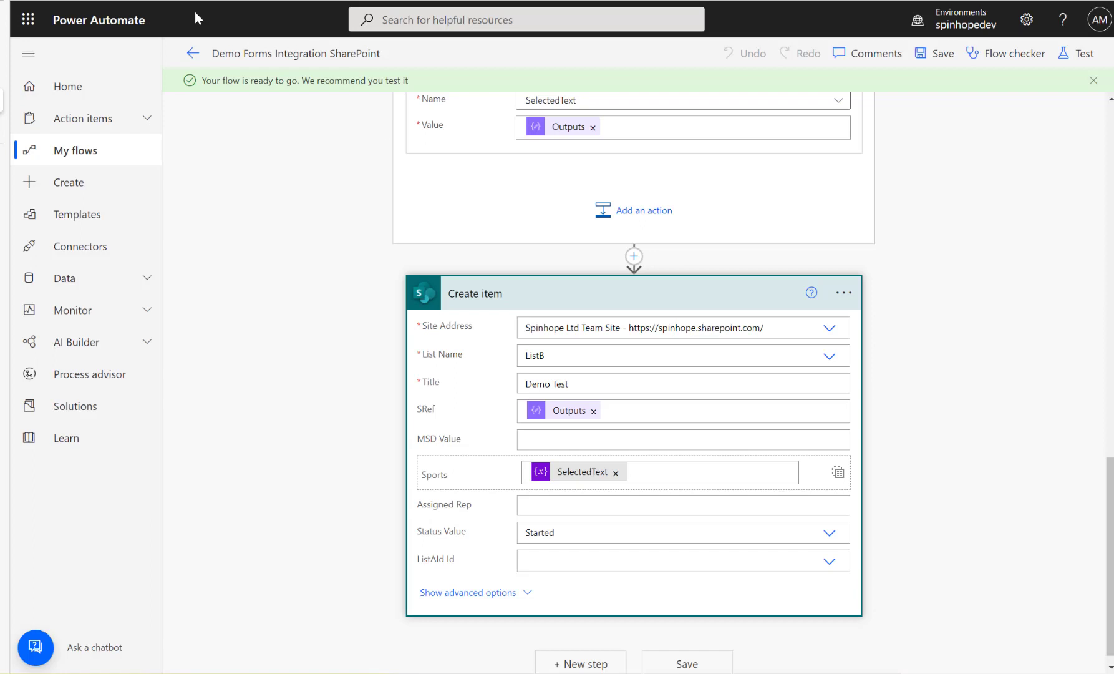
left_click(195, 54)
left_click(714, 414)
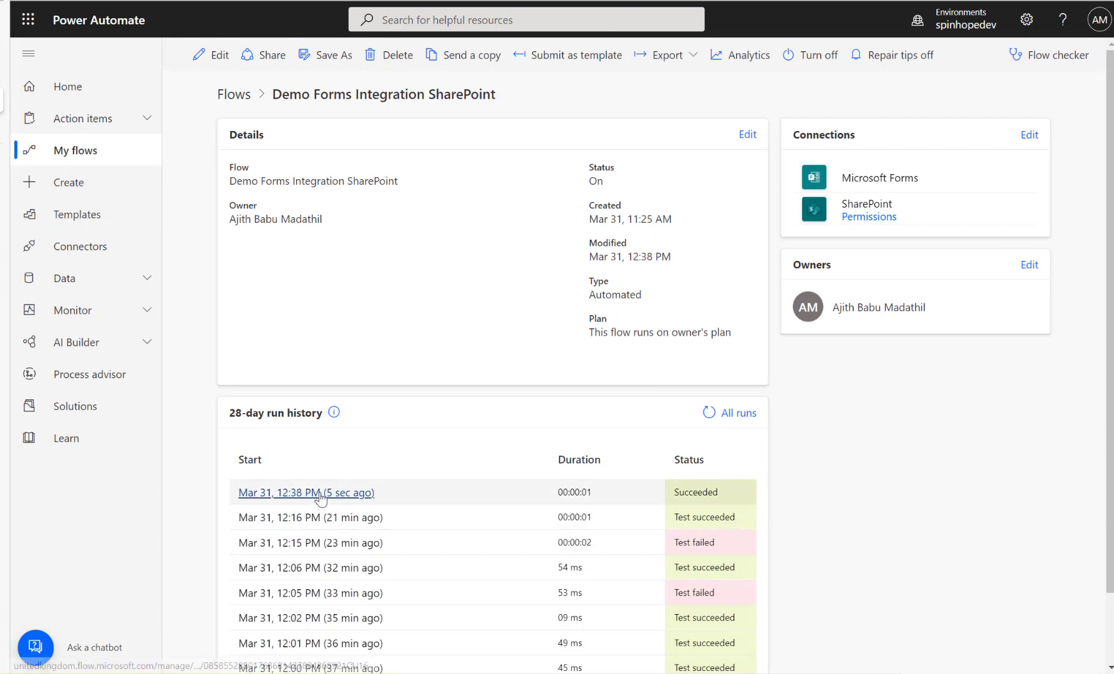
left_click(321, 494)
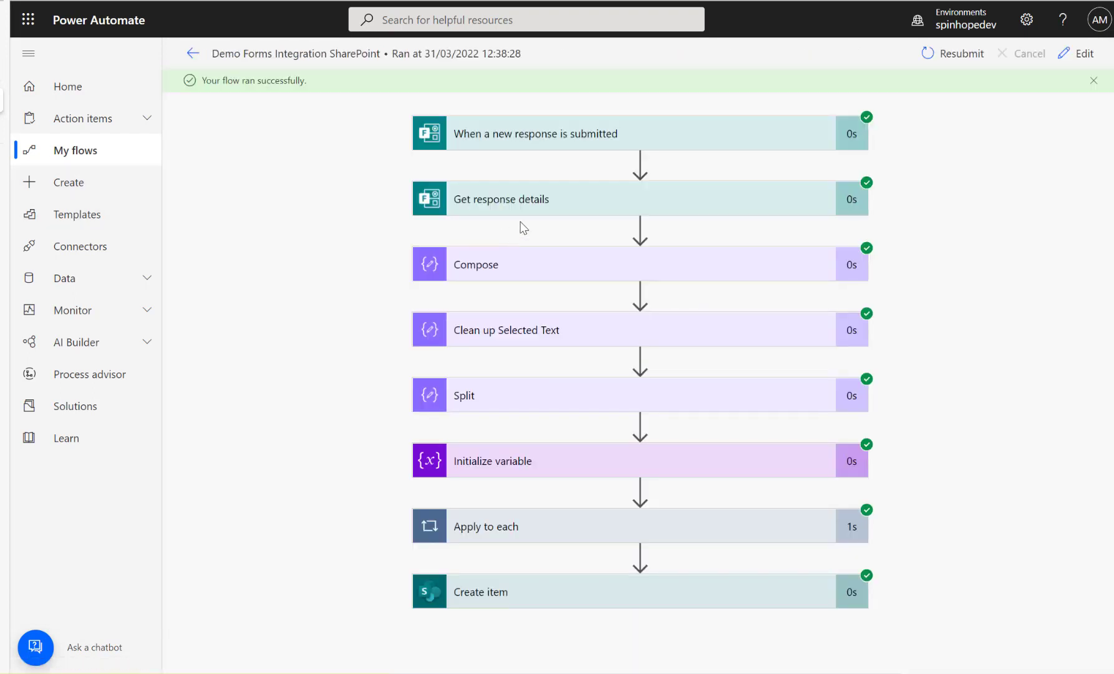
Examine the inputs and outputs of the Compose and Clean up Selected Text actions in the run
left_click(528, 269)
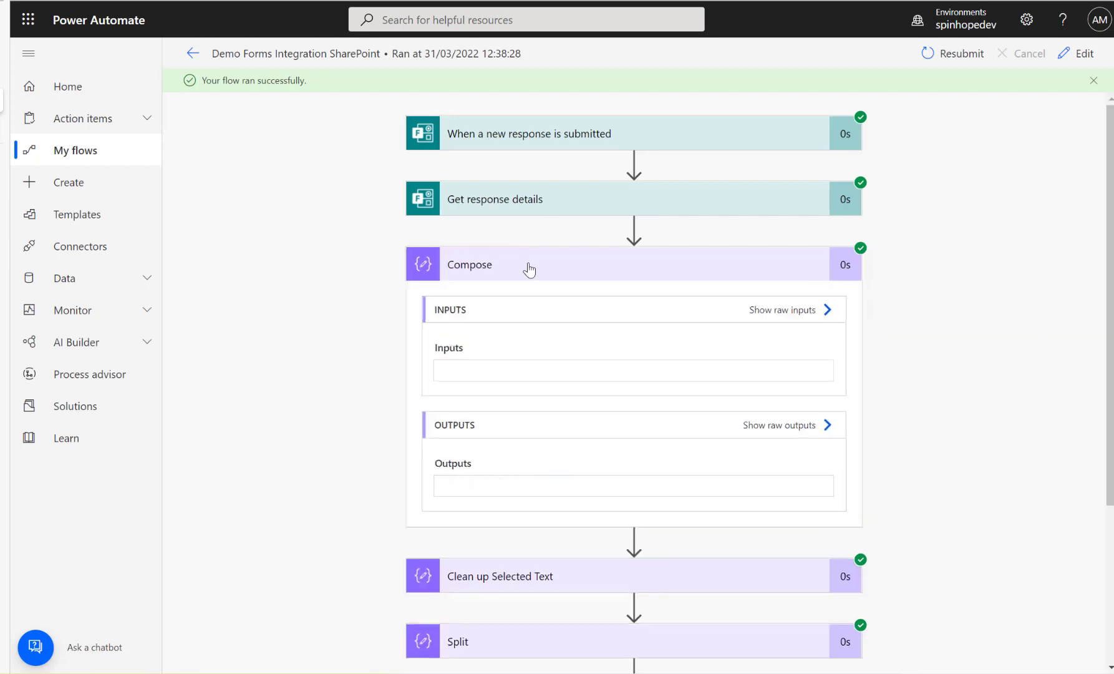
left_click(544, 574)
scroll(343, 523, "down", 1)
scroll(342, 524, "down", 3)
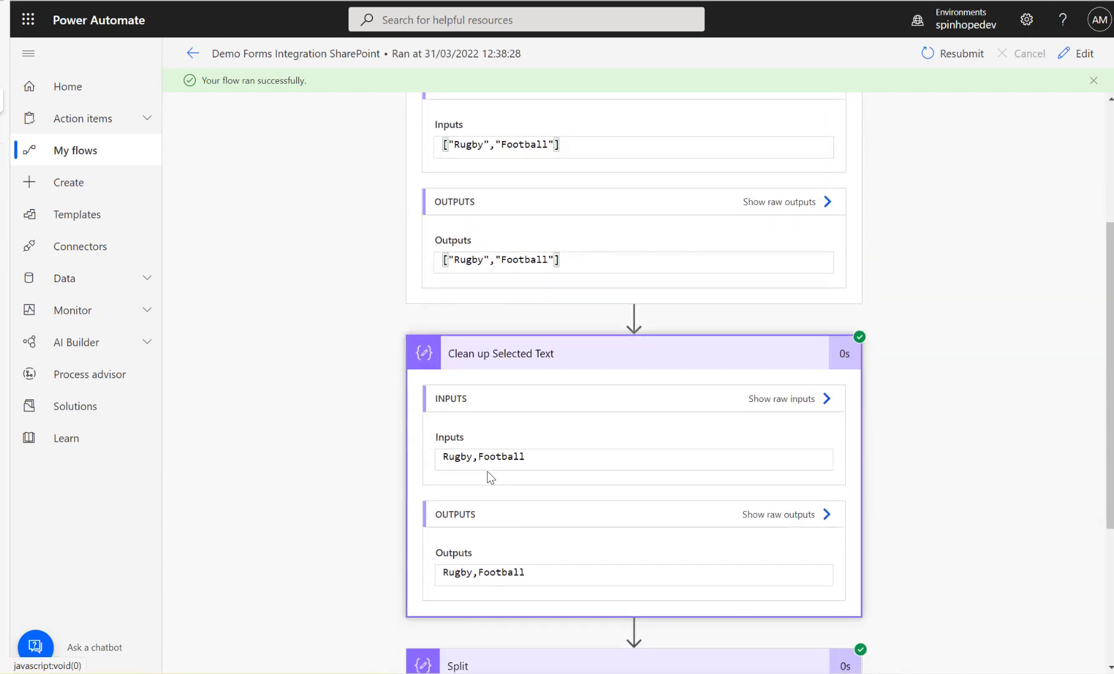
left_click_drag(543, 461, 410, 463)
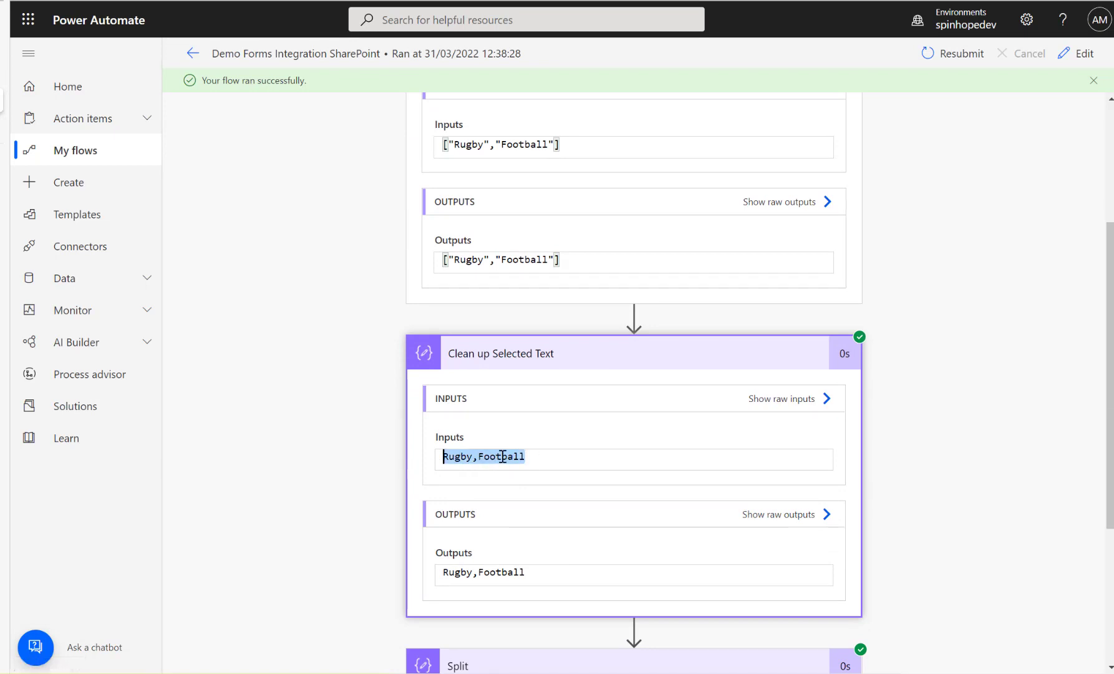
scroll(375, 385, "down", 4)
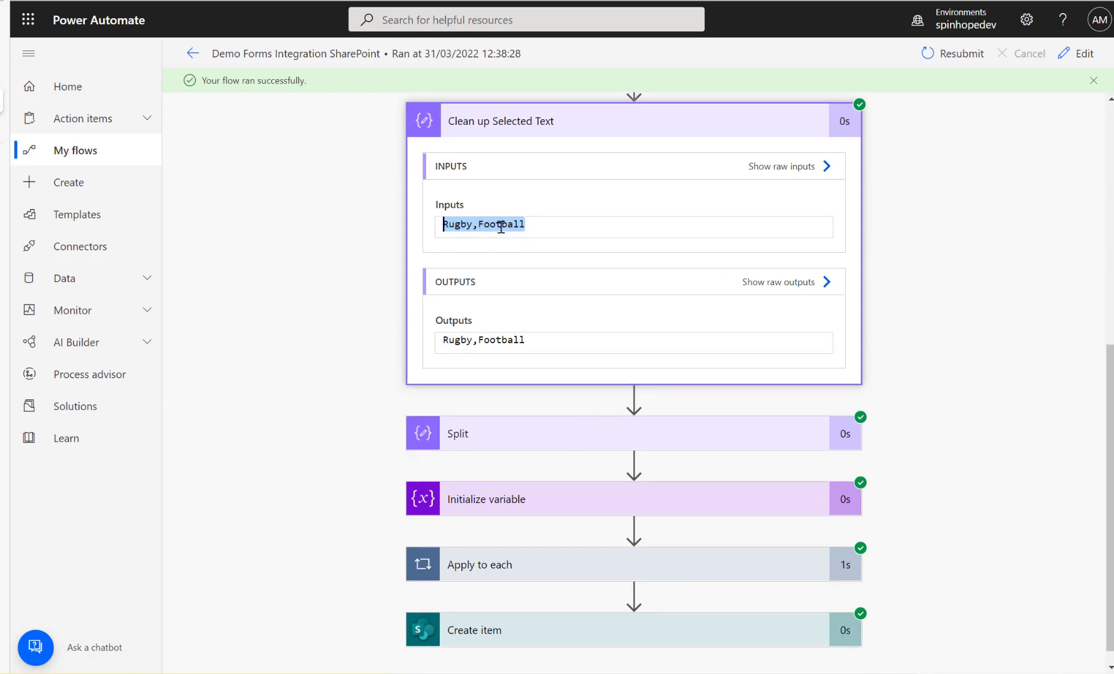
Check the run details of the Split and Initialize variable actions, then expand Apply to each
left_click(579, 439)
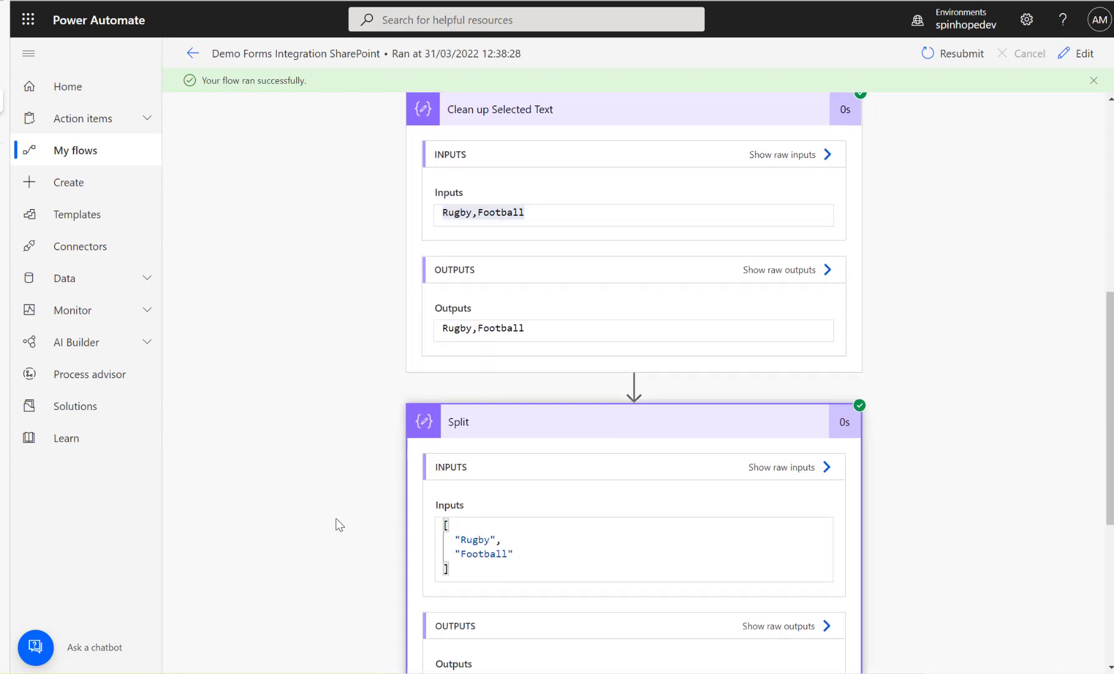
scroll(336, 521, "down", 3)
scroll(346, 570, "down", 3)
scroll(547, 600, "down", 3)
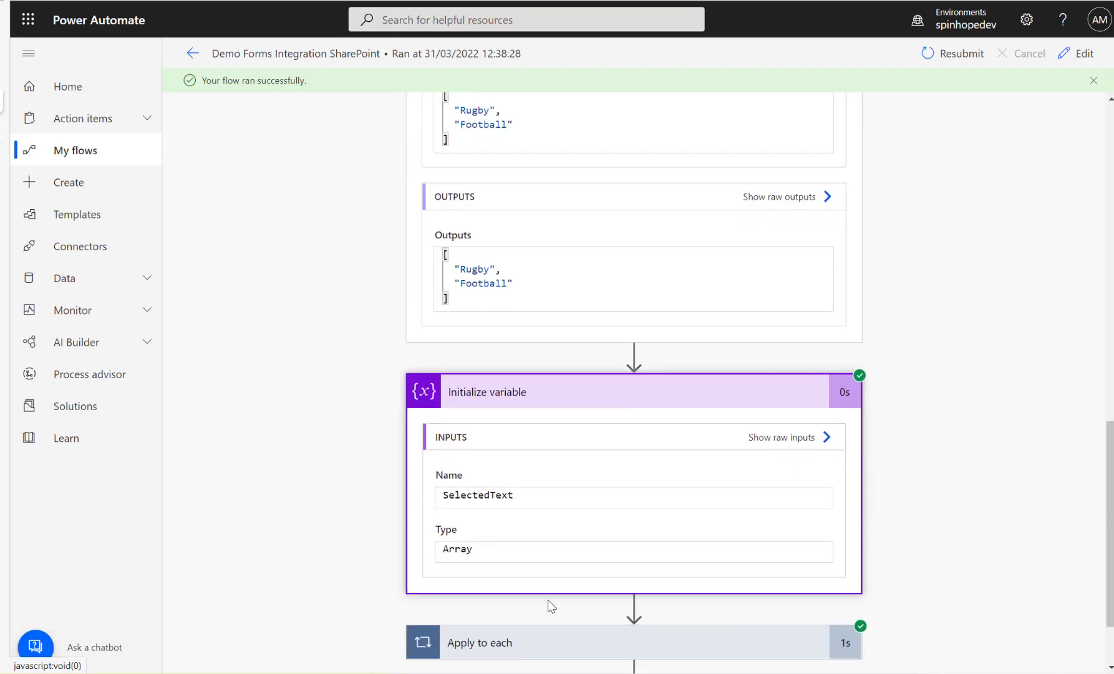
left_click(671, 535)
scroll(670, 535, "down", 3)
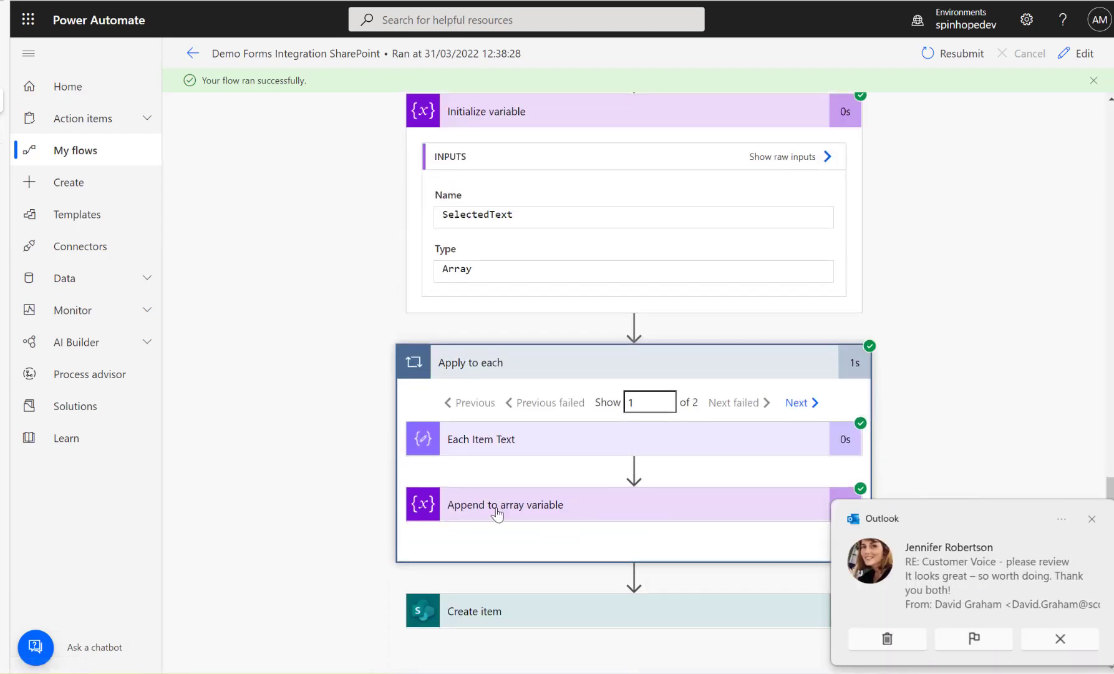
Dismiss the Outlook notification and inspect Each Item Text and Append to array variable in the first loop iteration
left_click(1059, 639)
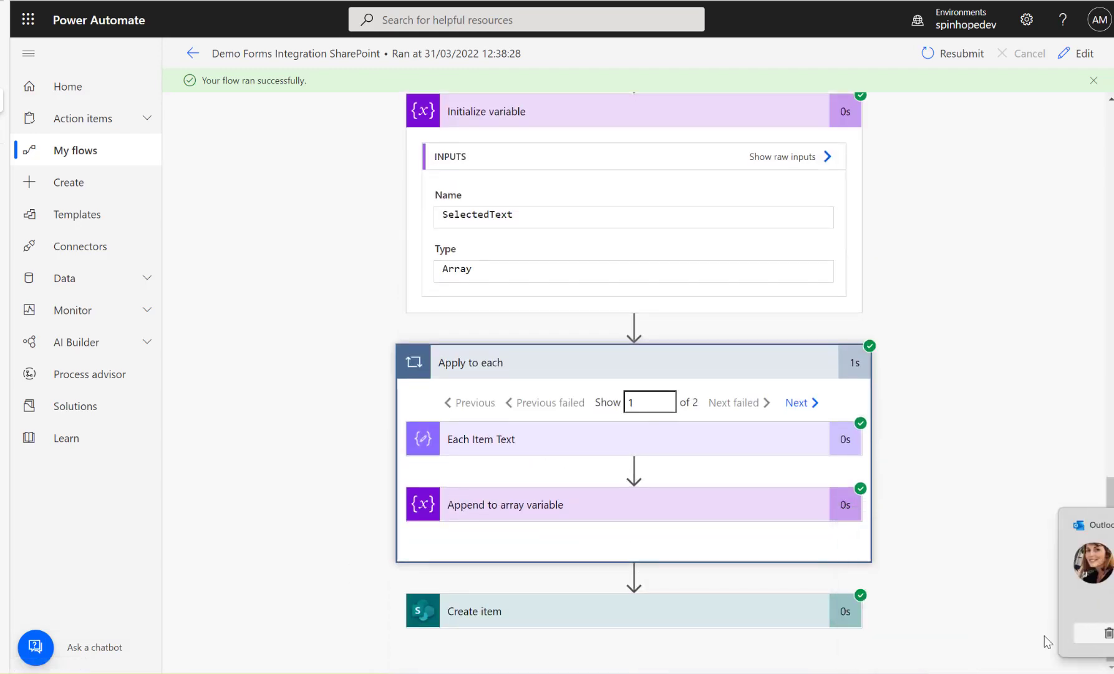
left_click(542, 443)
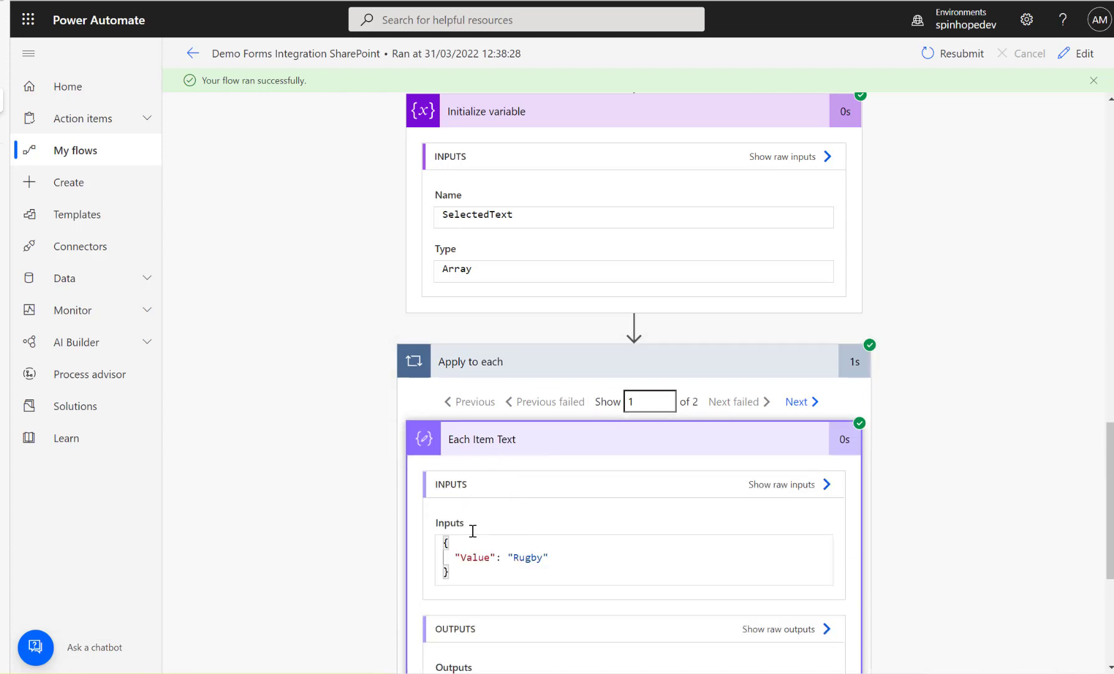
scroll(493, 515, "down", 3)
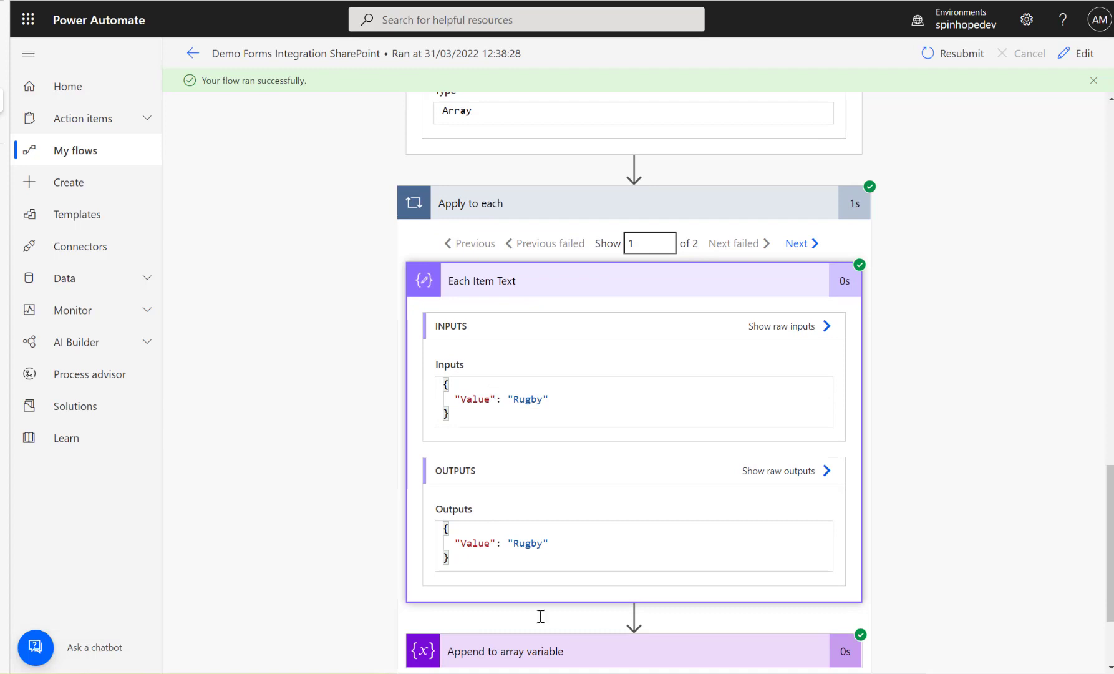
left_click(517, 652)
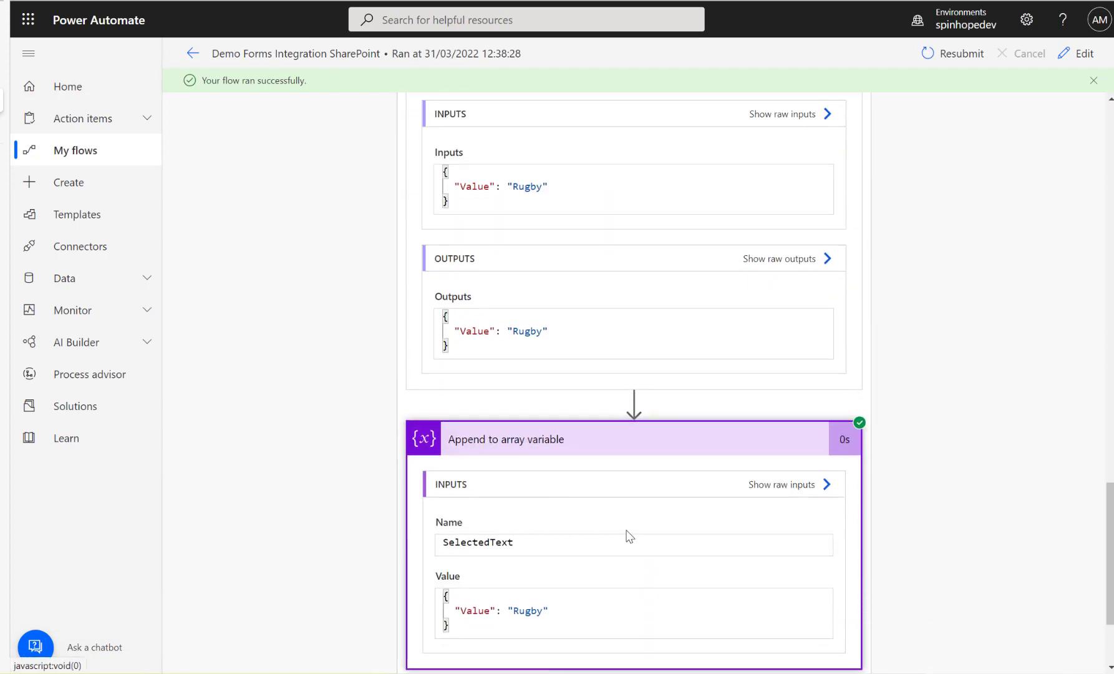
scroll(628, 535, "down", 3)
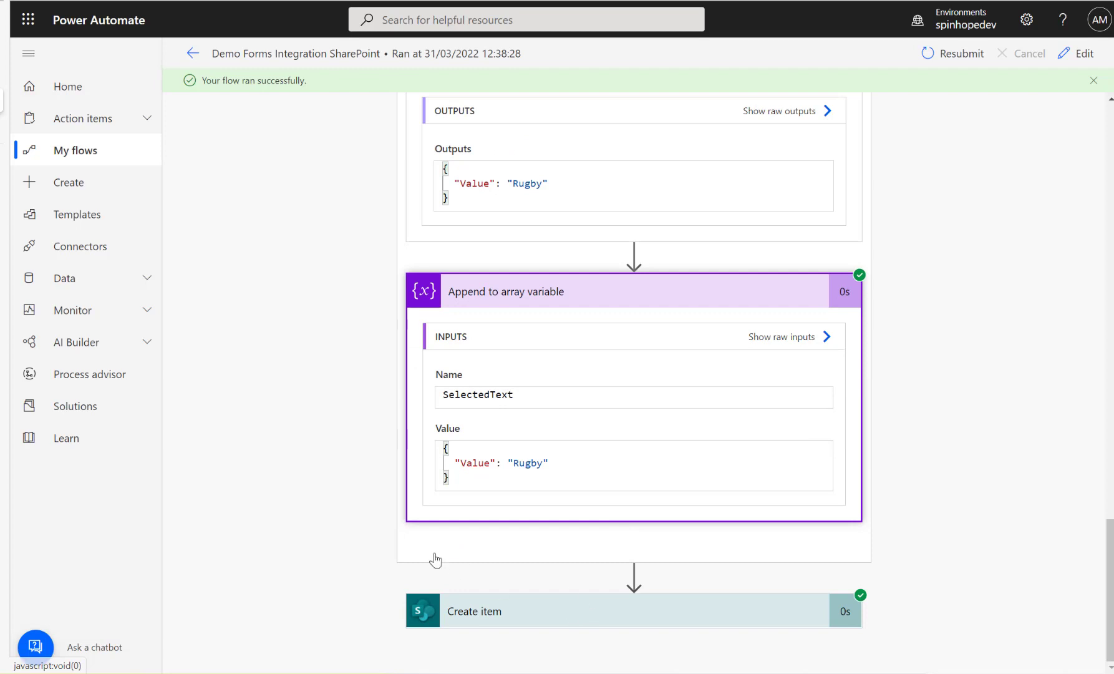
Expand the Create item run details, then switch to ListB in SharePoint to check the new item
left_click(437, 608)
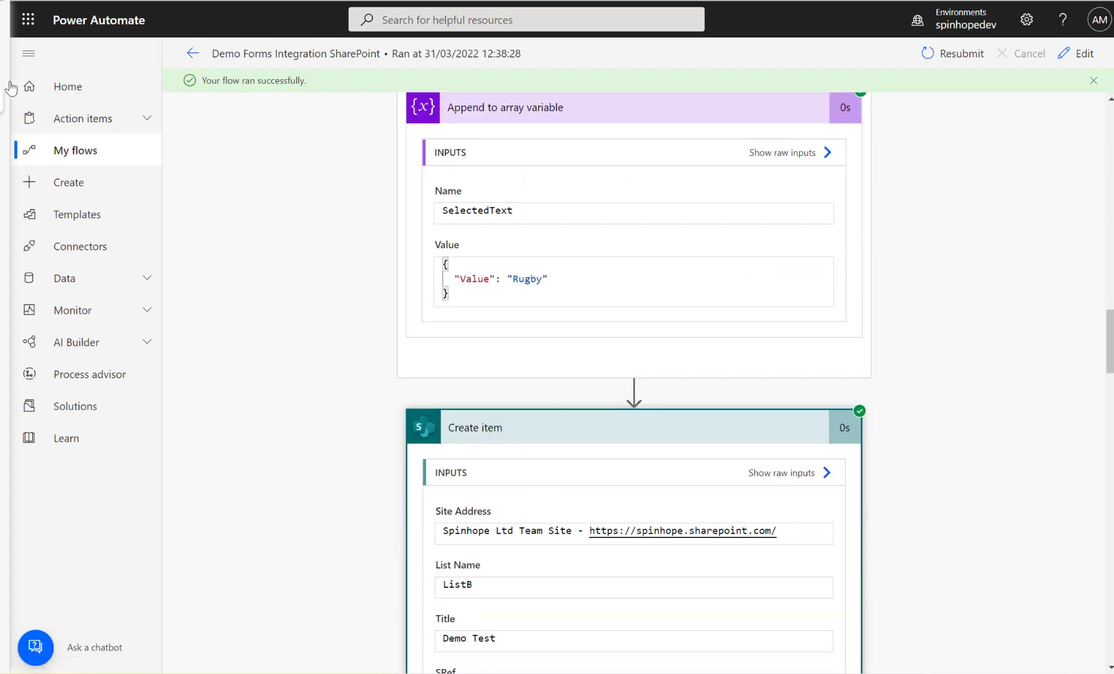
mouse_move(11, 87)
left_click(53, 73)
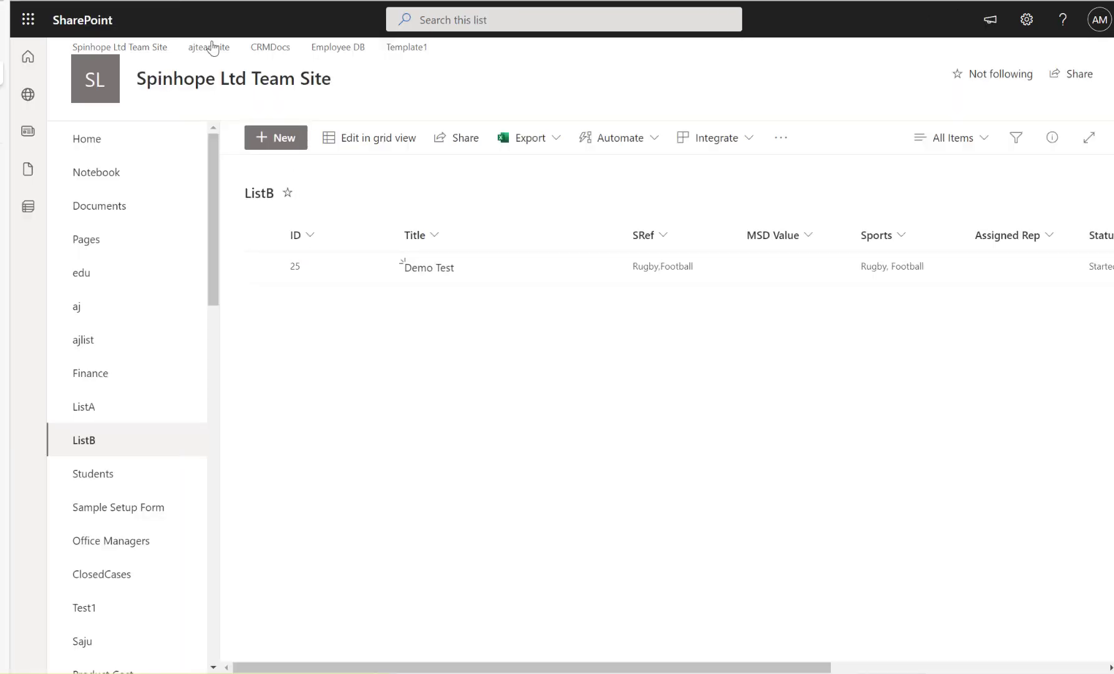
left_click(68, 0)
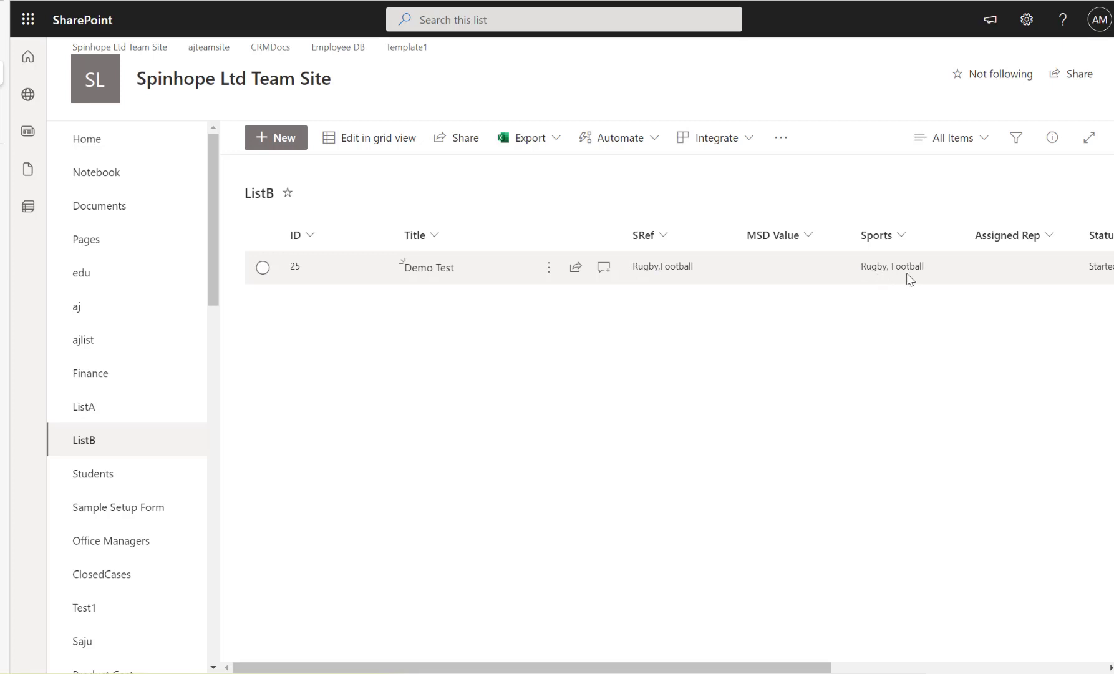
Open the Demo Test item in ListB for editing and inspect its SRef and Sports field values
left_click(266, 269)
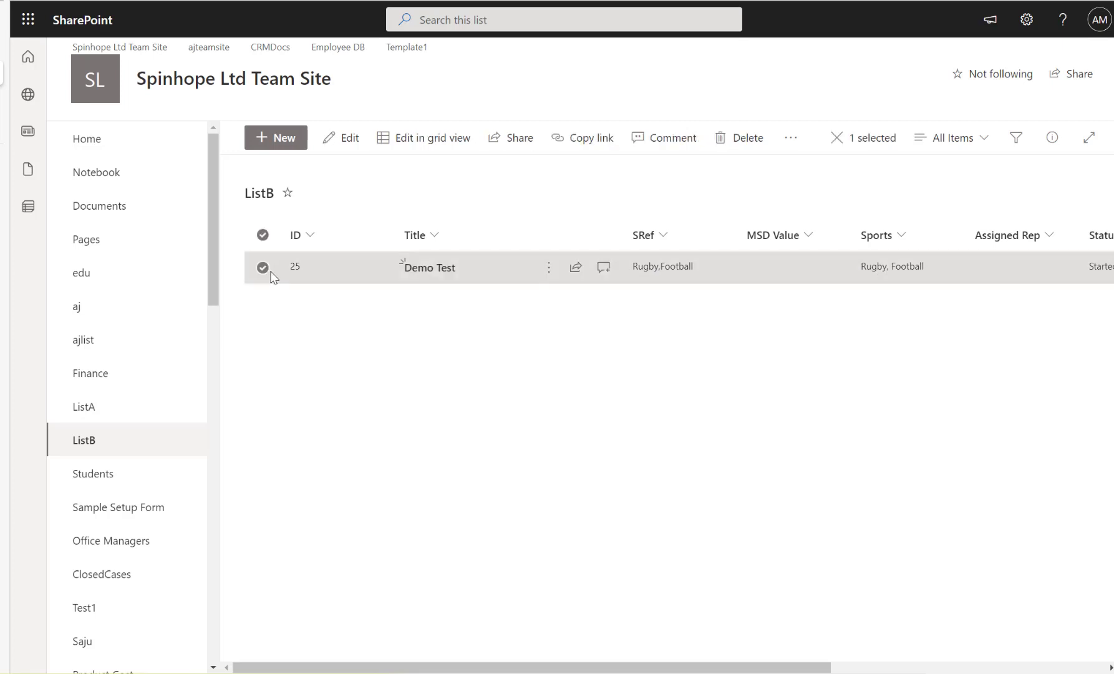
left_click(337, 140)
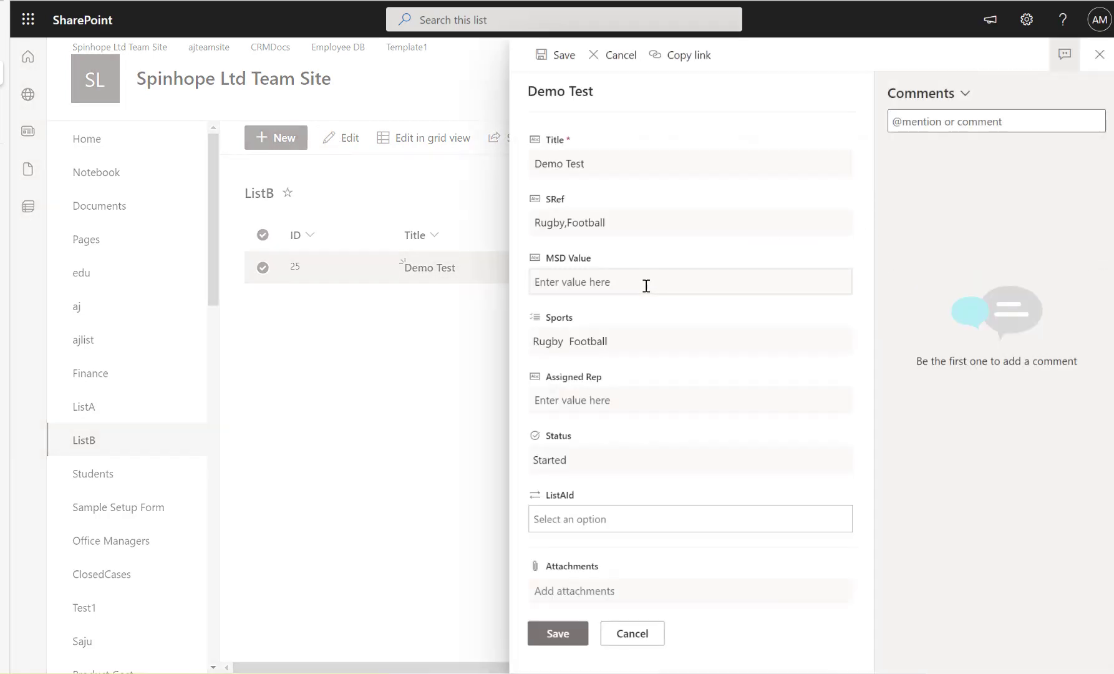
left_click(630, 219)
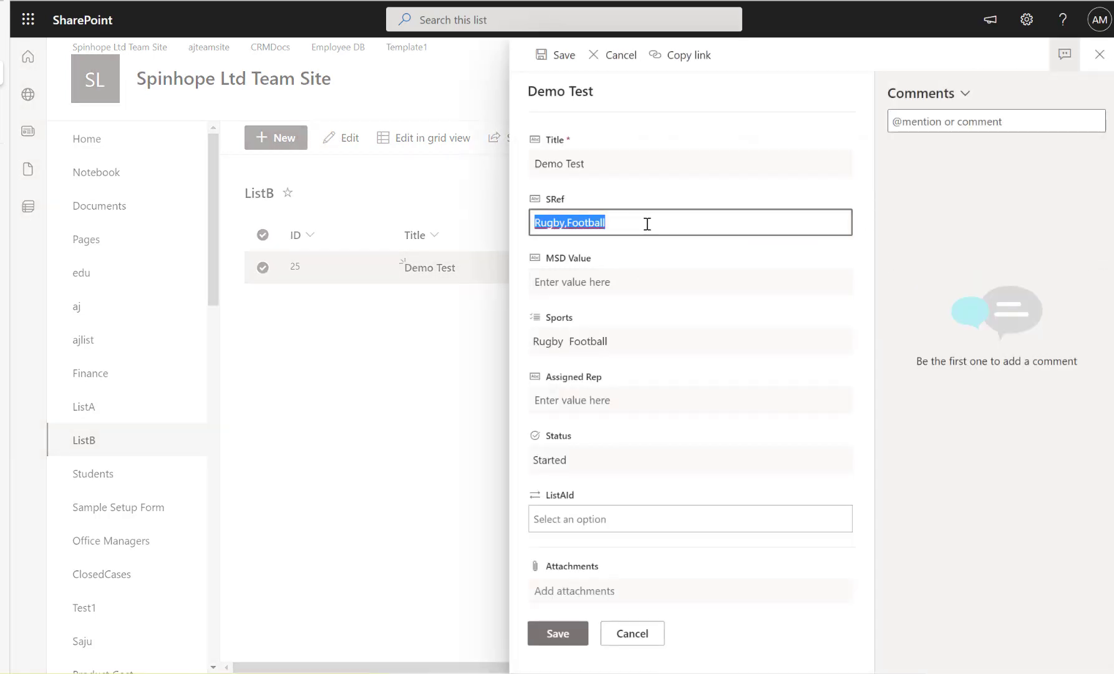
left_click(649, 223)
key("ctrl+a")
left_click(700, 342)
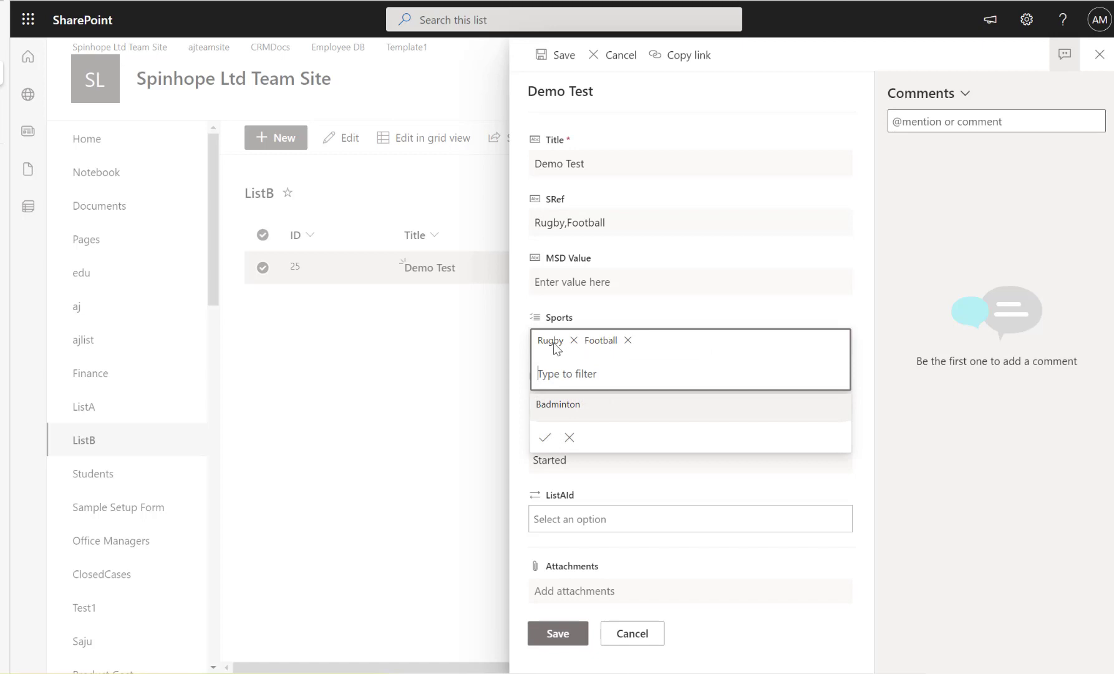
left_click(462, 382)
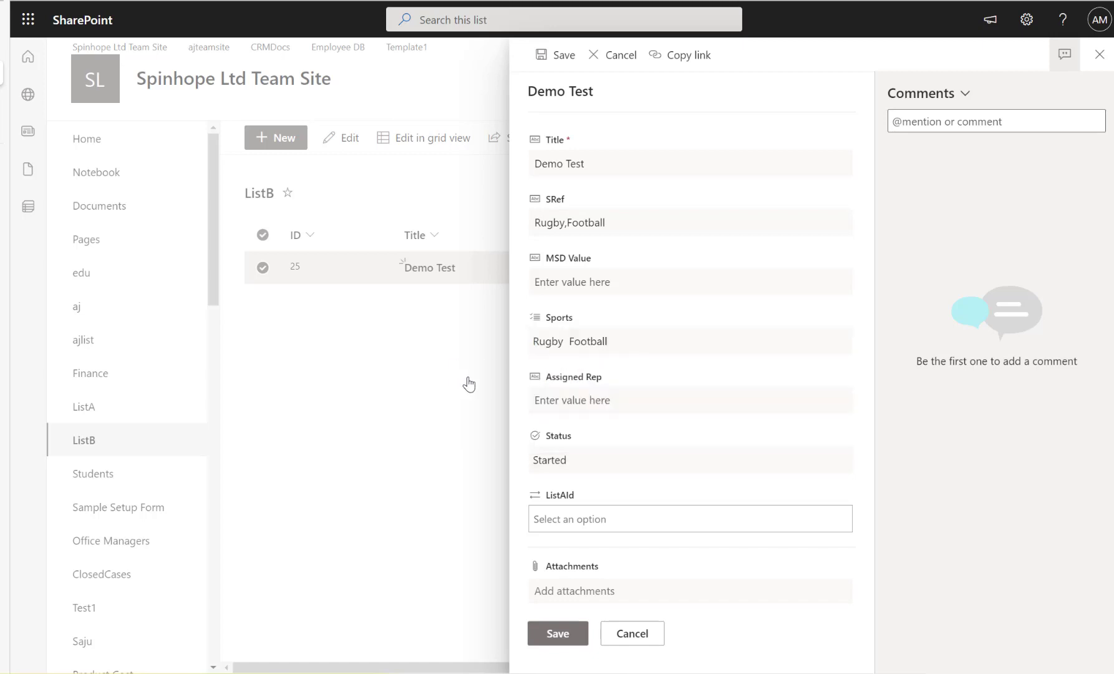